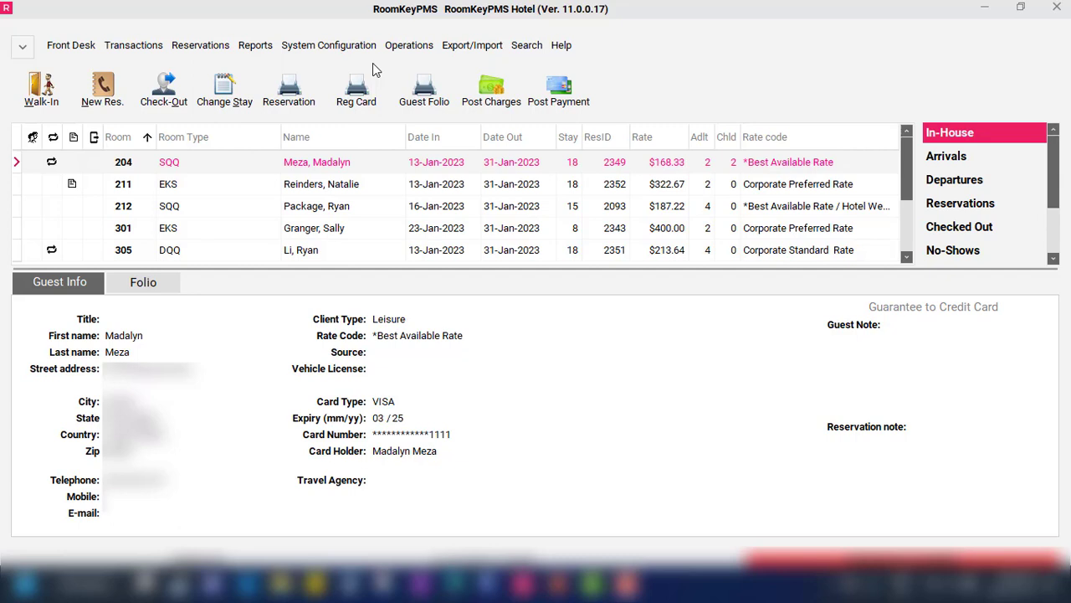
# Step: Review the guest information and all folio charges for the in-house reservation in room 211
pyautogui.click(362, 189)
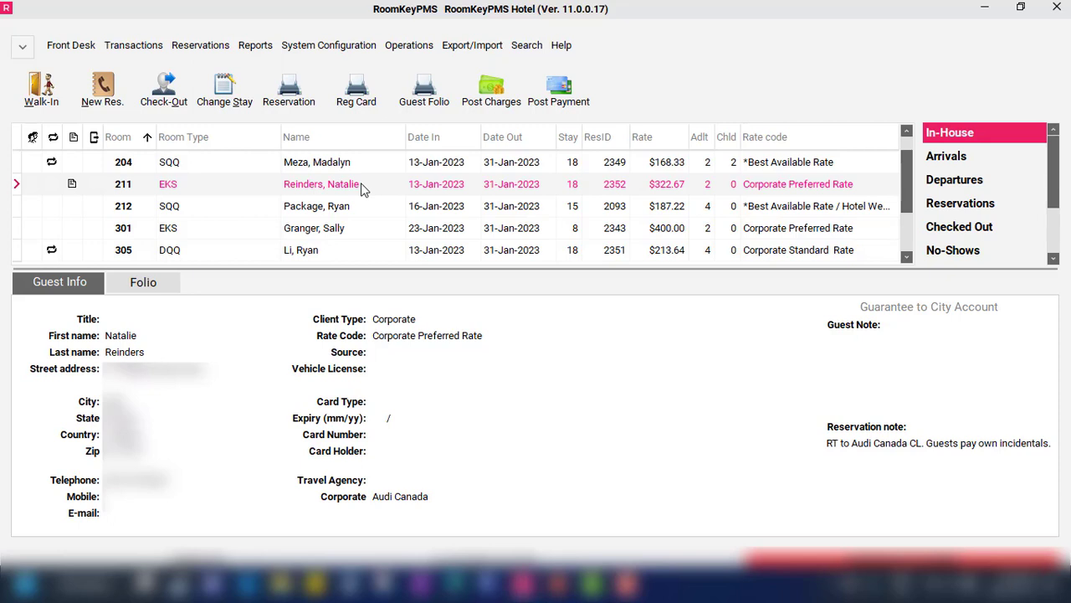
pyautogui.click(161, 286)
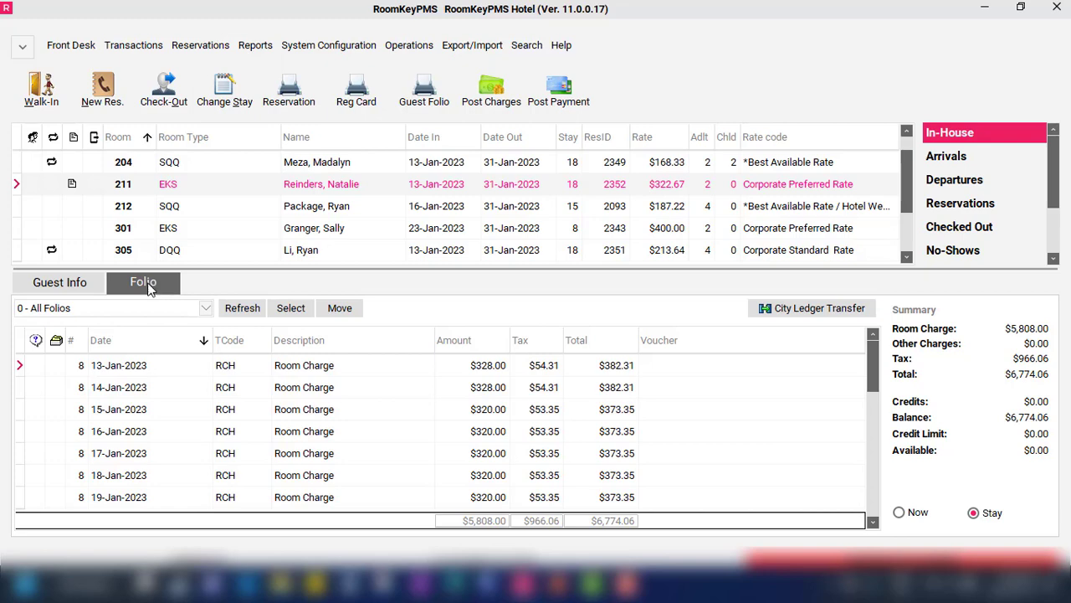
pyautogui.click(97, 287)
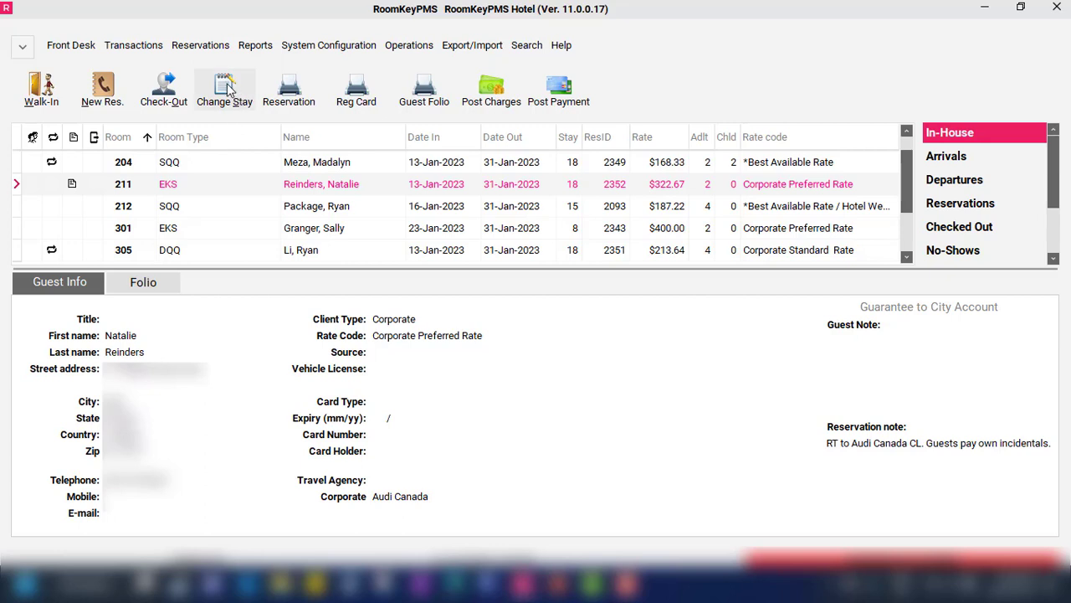
# Step: Open the corporate accounts list and view the general information of ABC Company
pyautogui.click(397, 48)
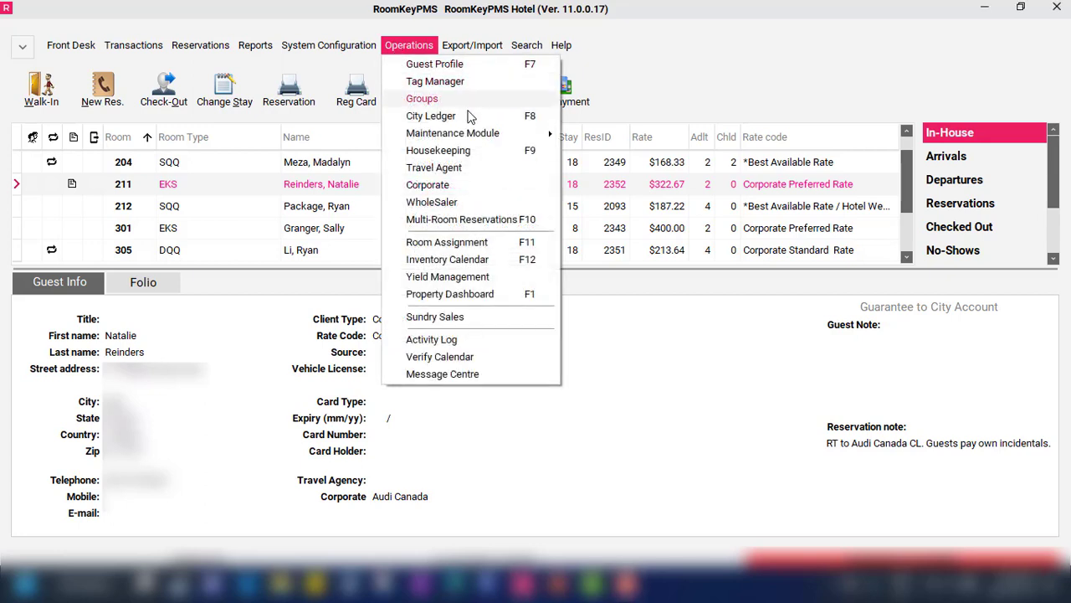
pyautogui.click(465, 188)
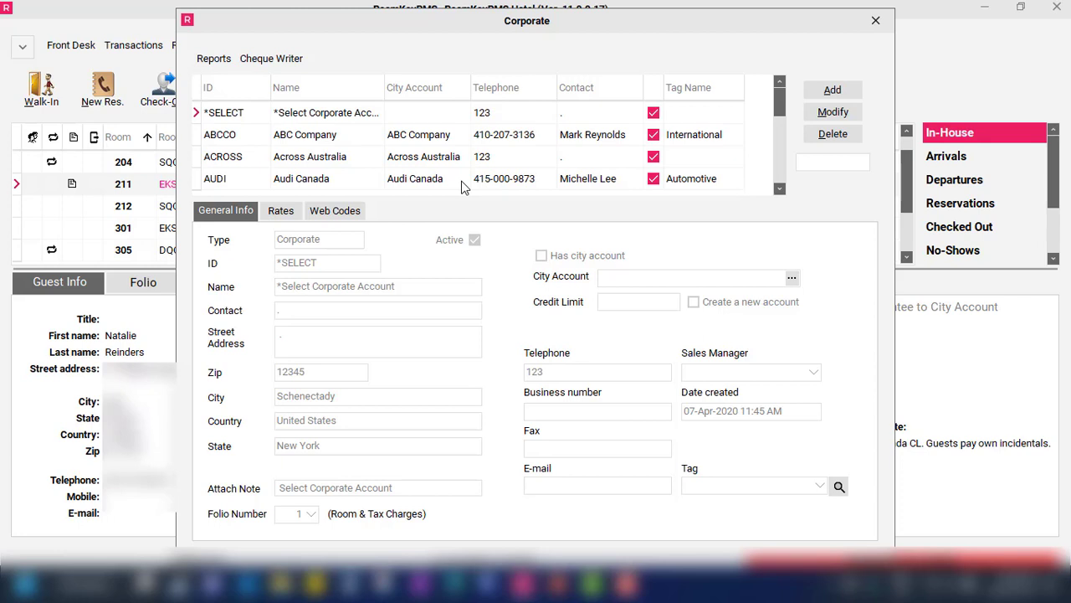
pyautogui.click(463, 142)
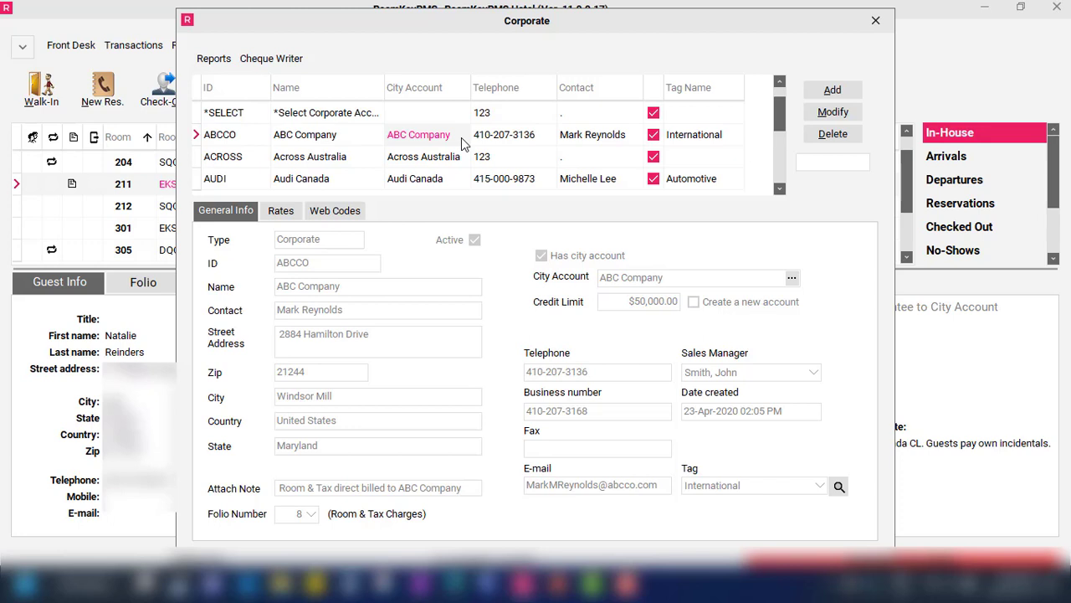
# Step: Add a corporate account with ID GOLD and name Gold Corp., filling in contact, address, telephone and attached note, with folio number 8
pyautogui.click(832, 91)
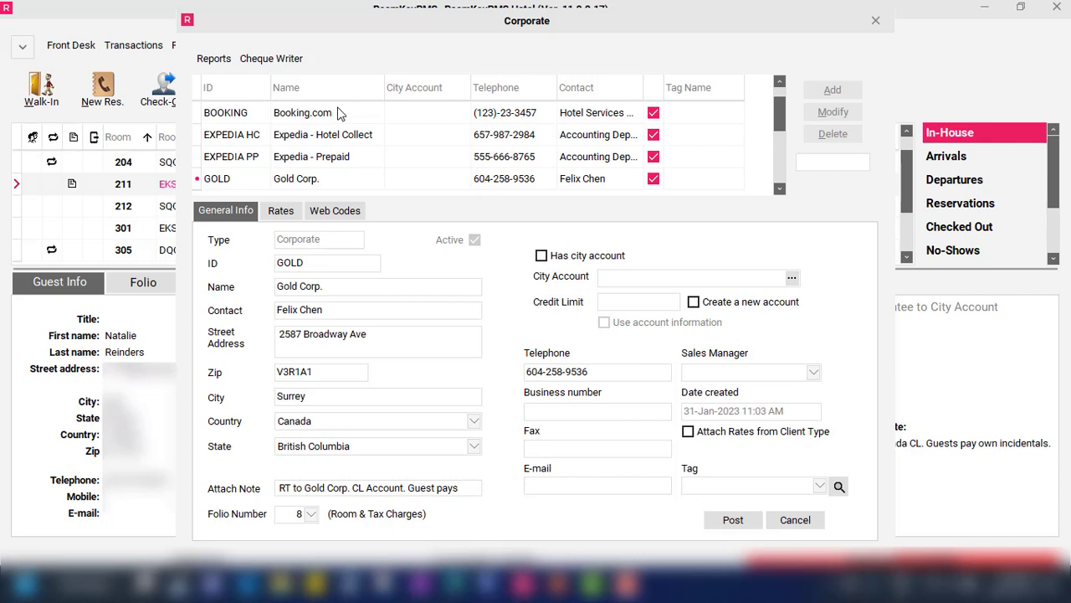
pyautogui.click(314, 519)
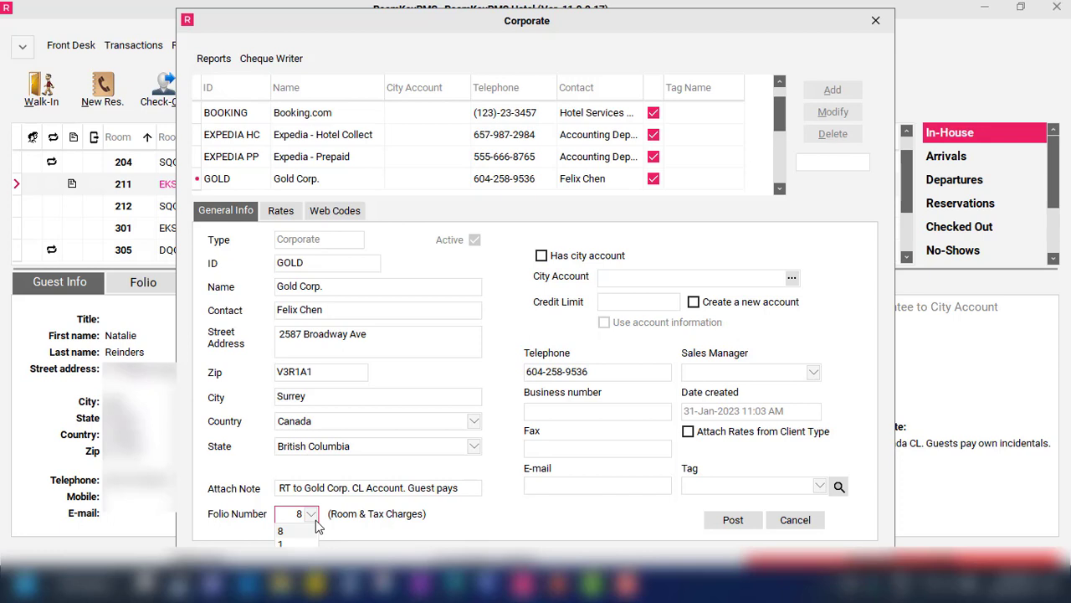
pyautogui.click(314, 518)
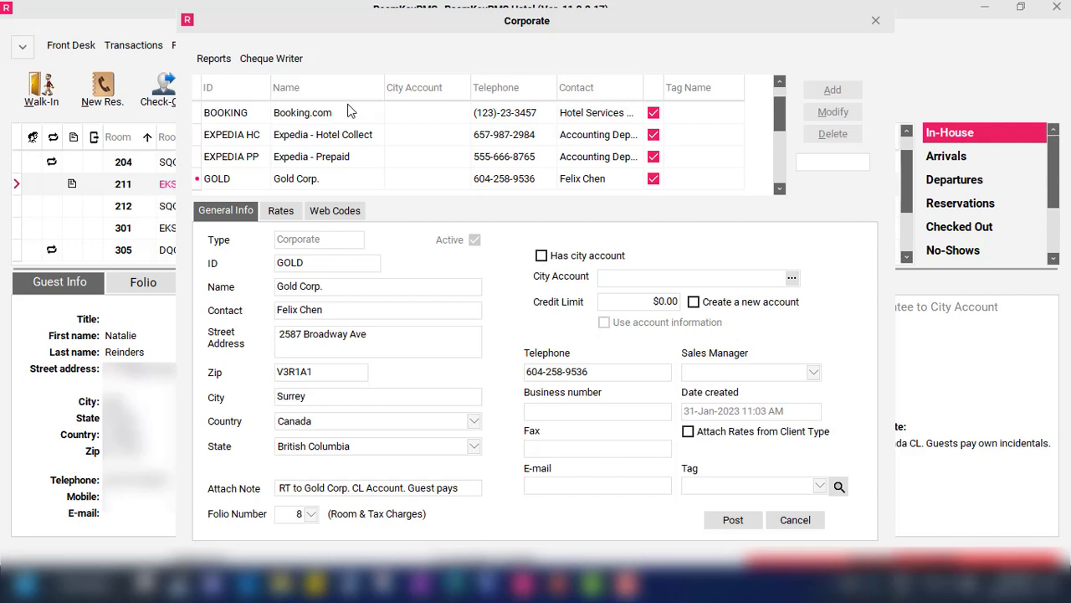
# Step: Mark Gold Corp. as having a city account and create a new one named "Gold Corp. City ledger Account"
pyautogui.click(541, 256)
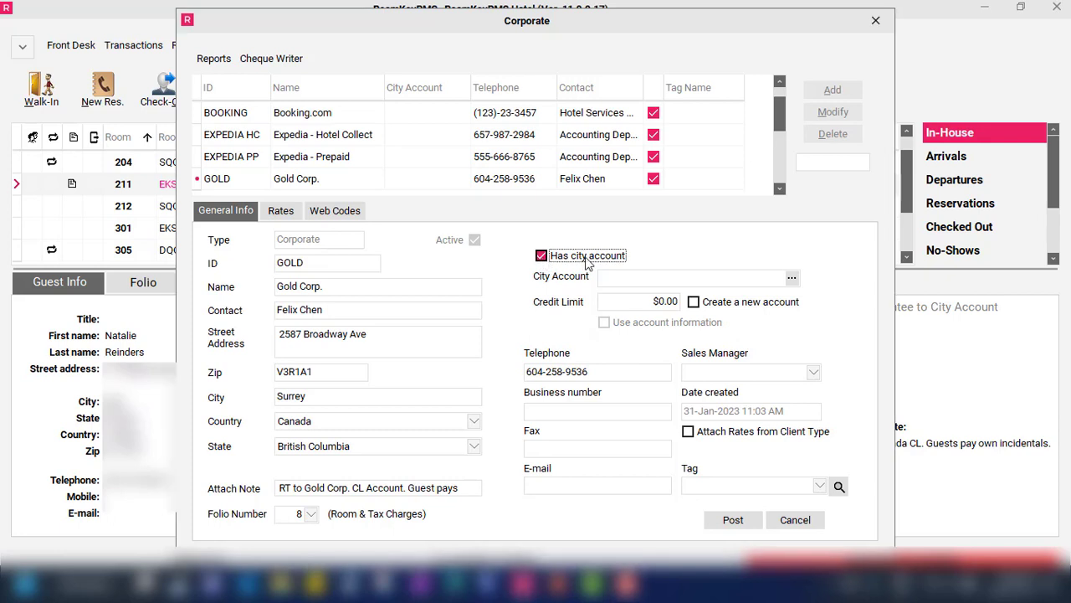
pyautogui.click(694, 303)
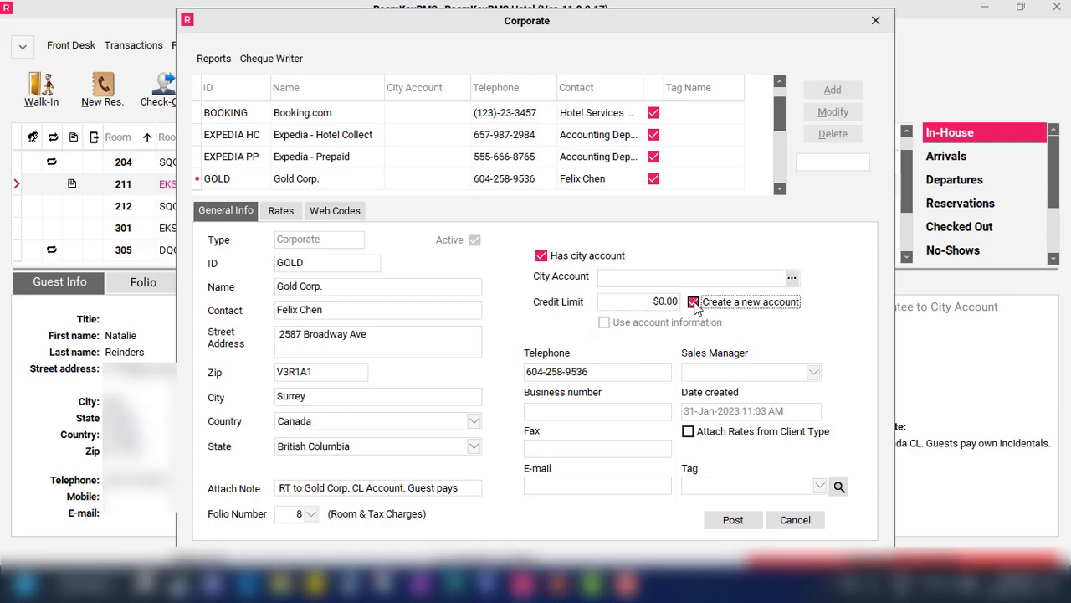
pyautogui.click(704, 279)
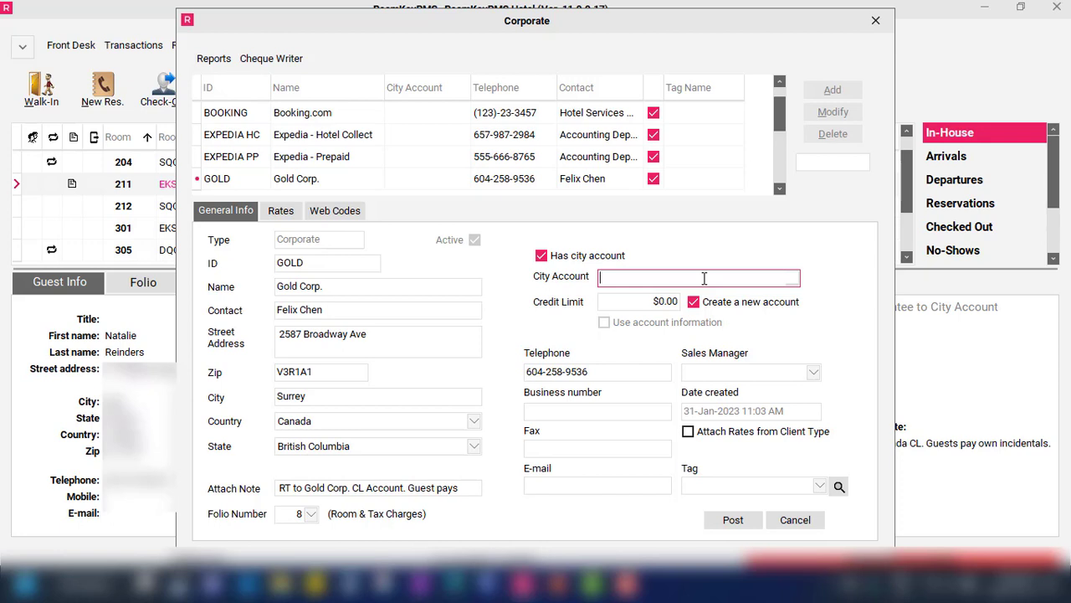
pyautogui.write('Gold Corp. City ledger Account')
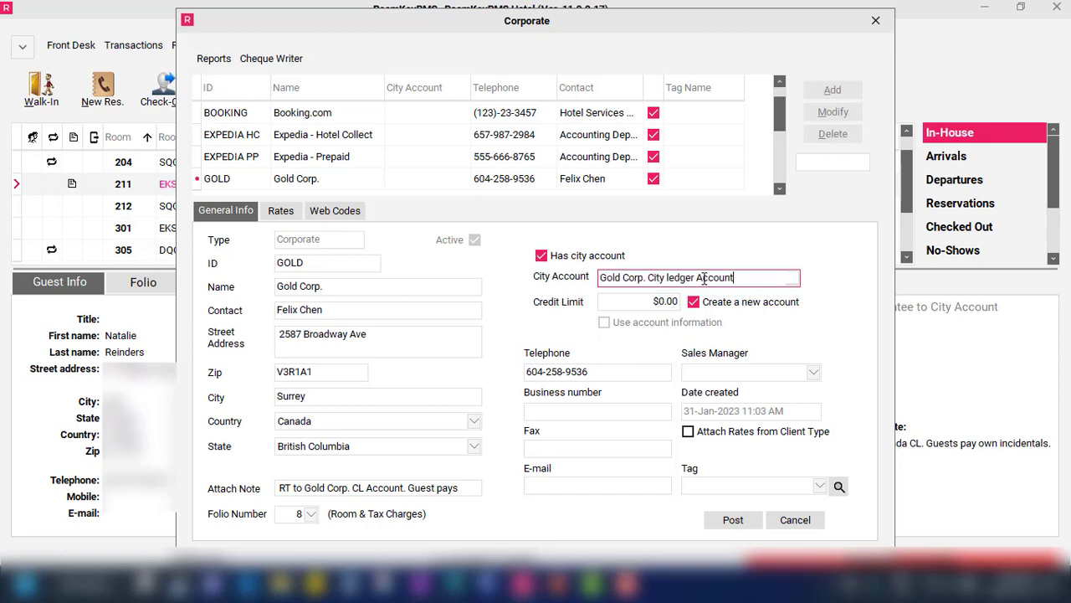
# Step: Set the Gold Corp. credit limit to $100,000.00 and save the new corporate account
pyautogui.click(680, 303)
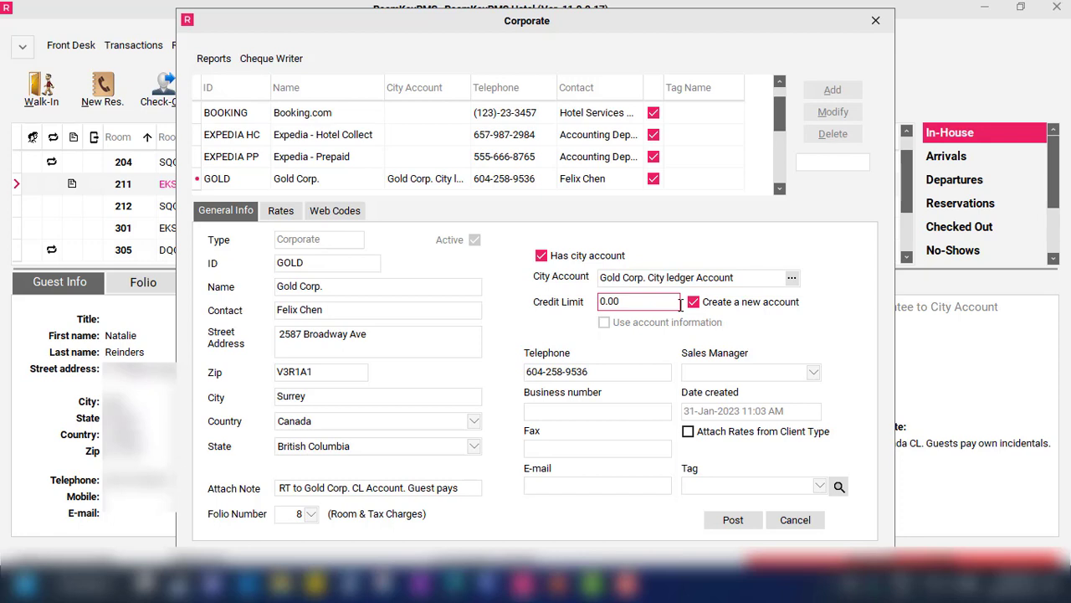
pyautogui.press('BackSpace')
pyautogui.press('BackSpace')
pyautogui.press('BackSpace')
pyautogui.press('BackSpace')
pyautogui.write('100000')
pyautogui.press('Tab')
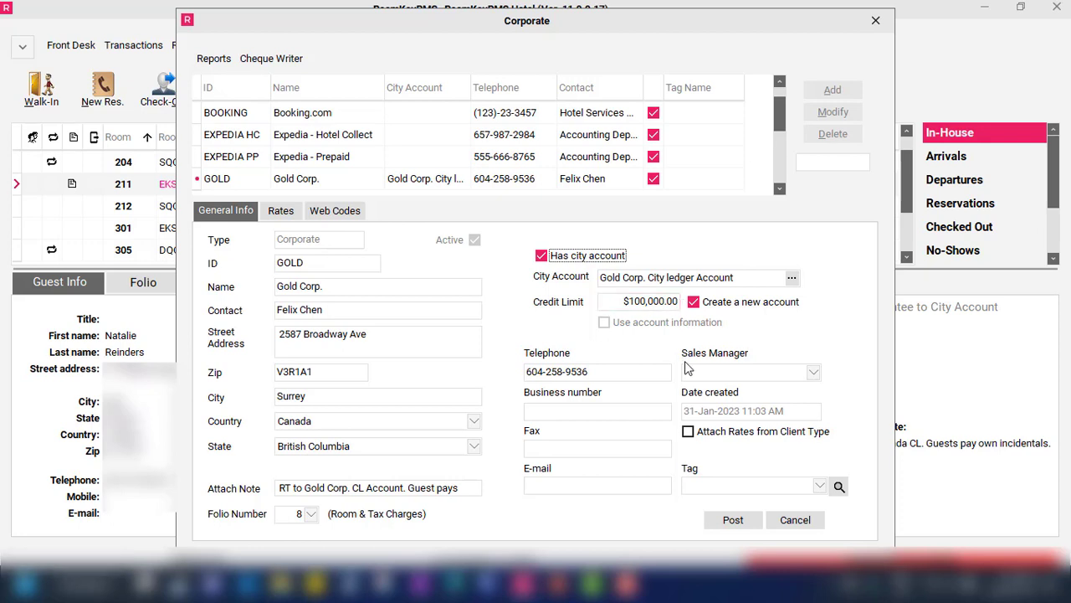
pyautogui.click(742, 525)
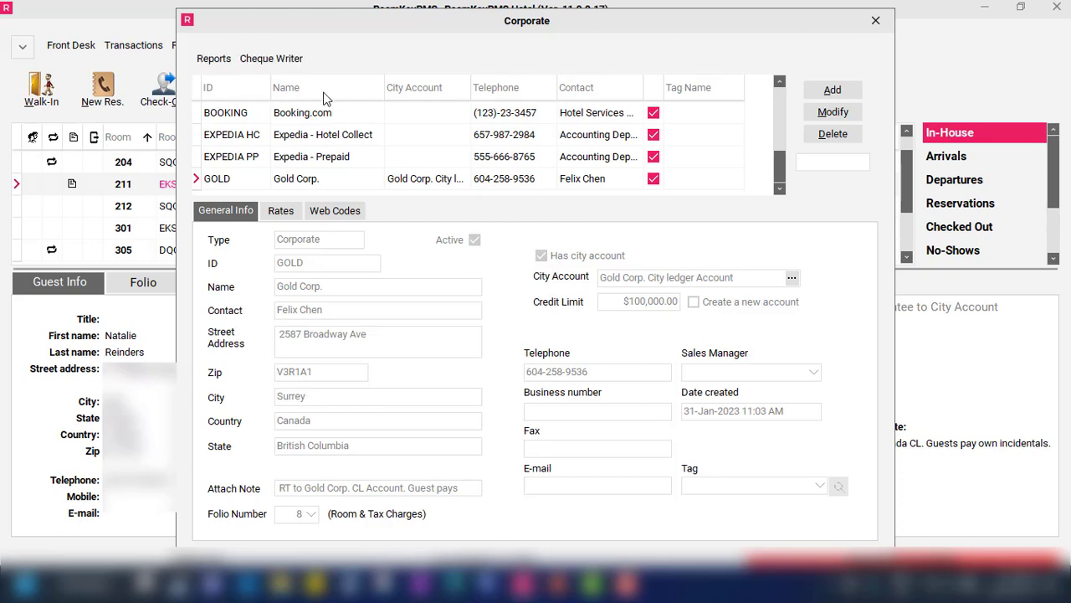
# Step: Preview the ProForma invoice for only the Expedia - Prepaid account on 31-Jan-2023, and close the preview
pyautogui.click(213, 59)
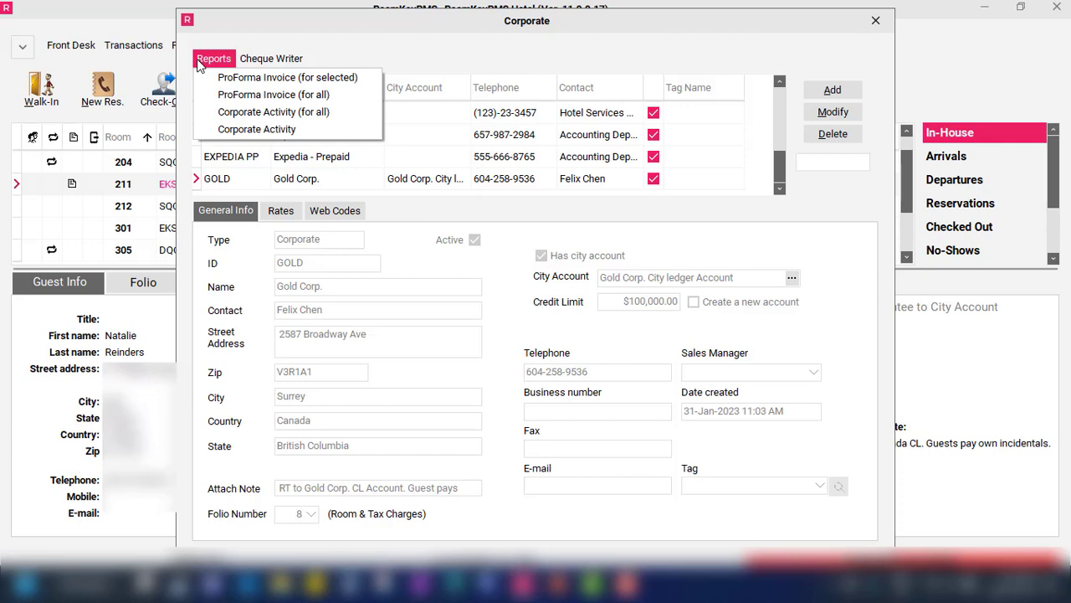
pyautogui.click(199, 65)
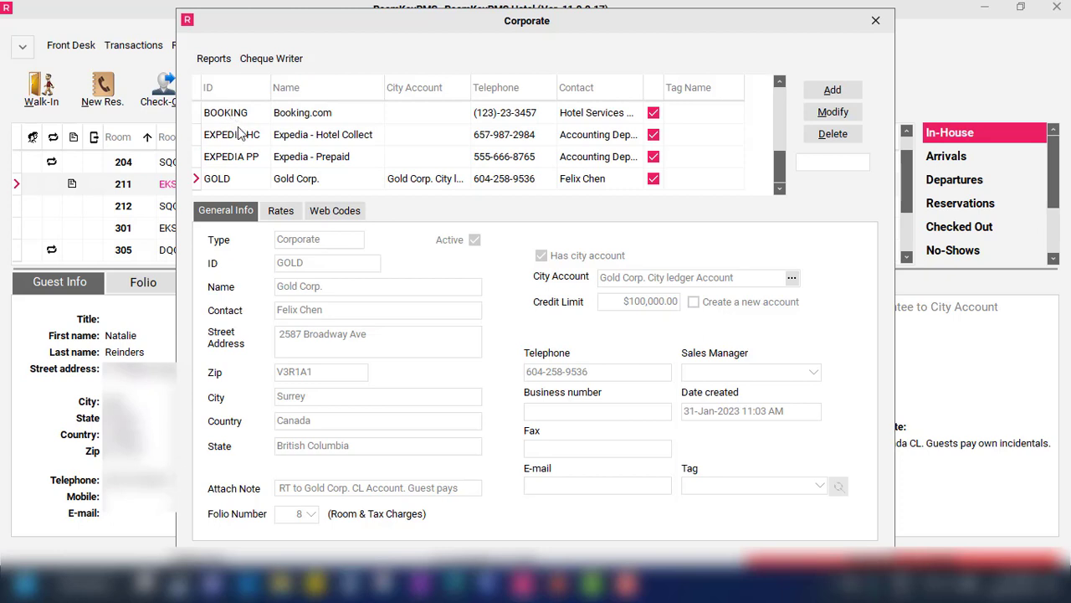
pyautogui.click(243, 159)
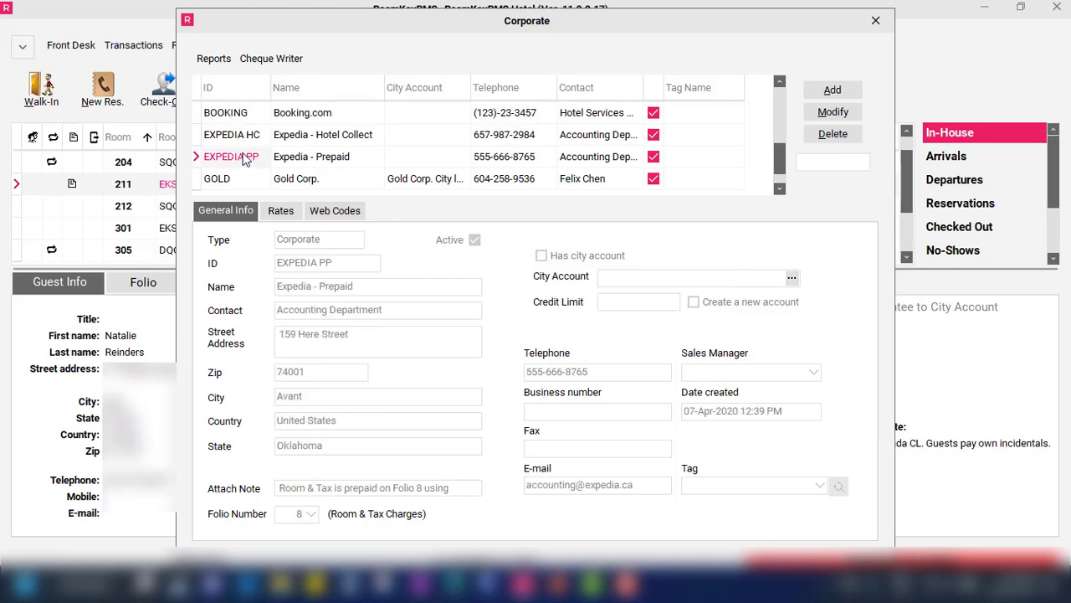
pyautogui.click(210, 64)
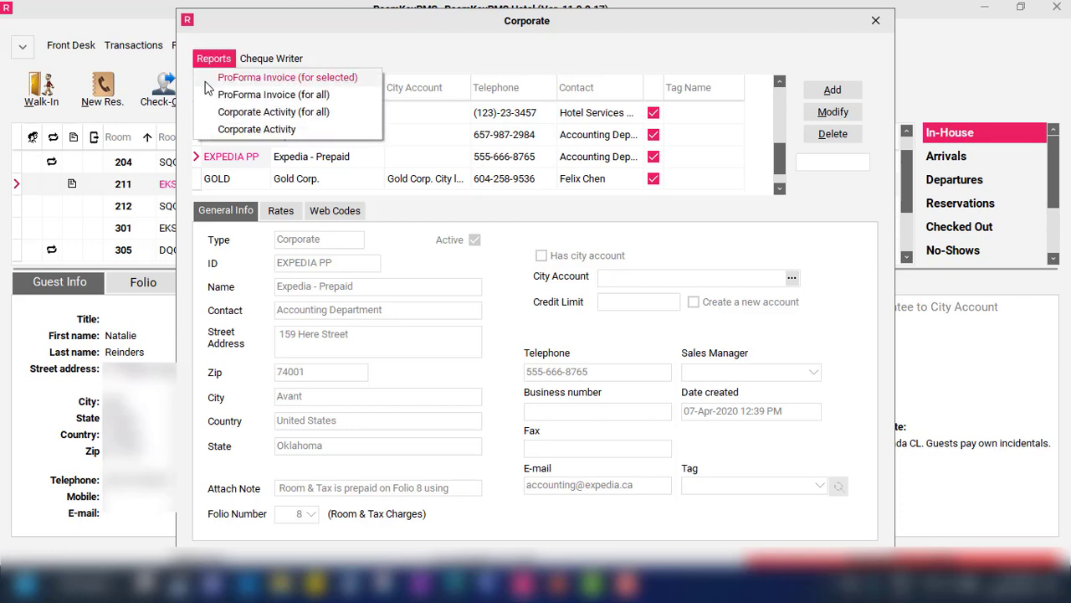
pyautogui.click(206, 82)
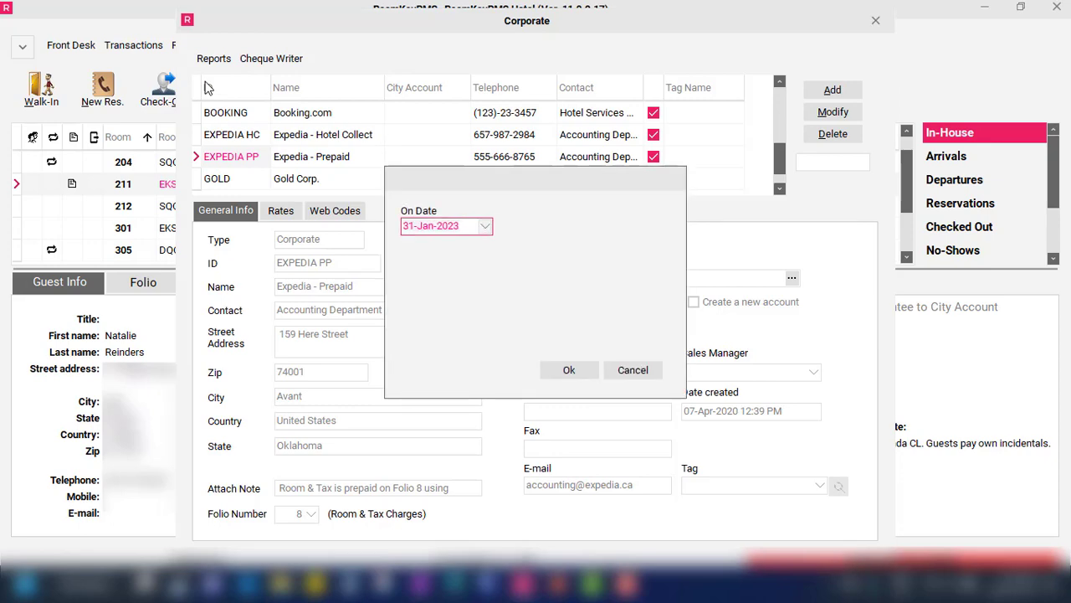
pyautogui.click(561, 373)
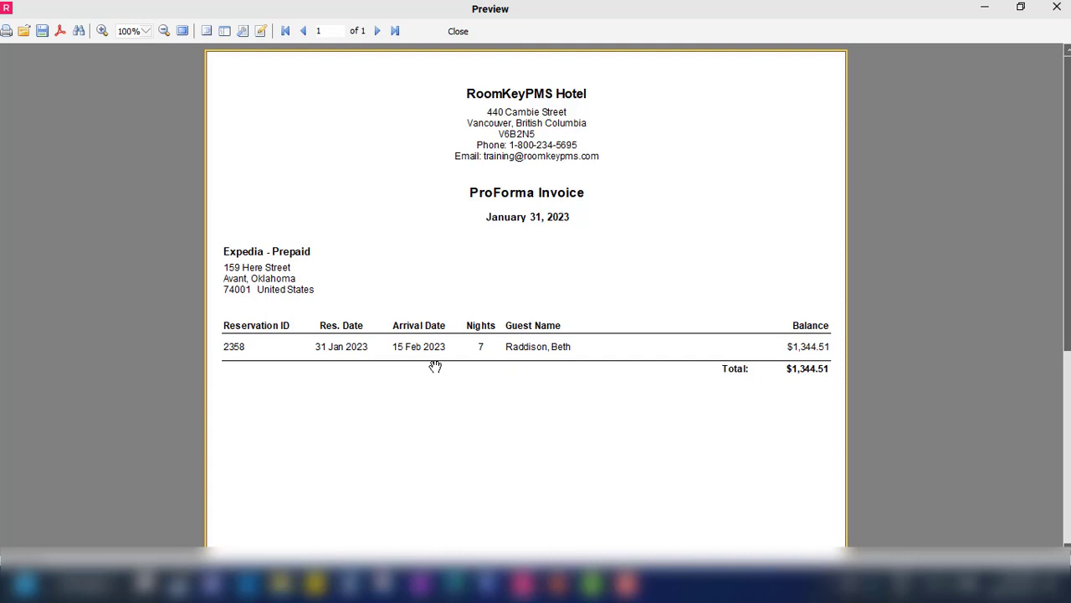
pyautogui.click(444, 33)
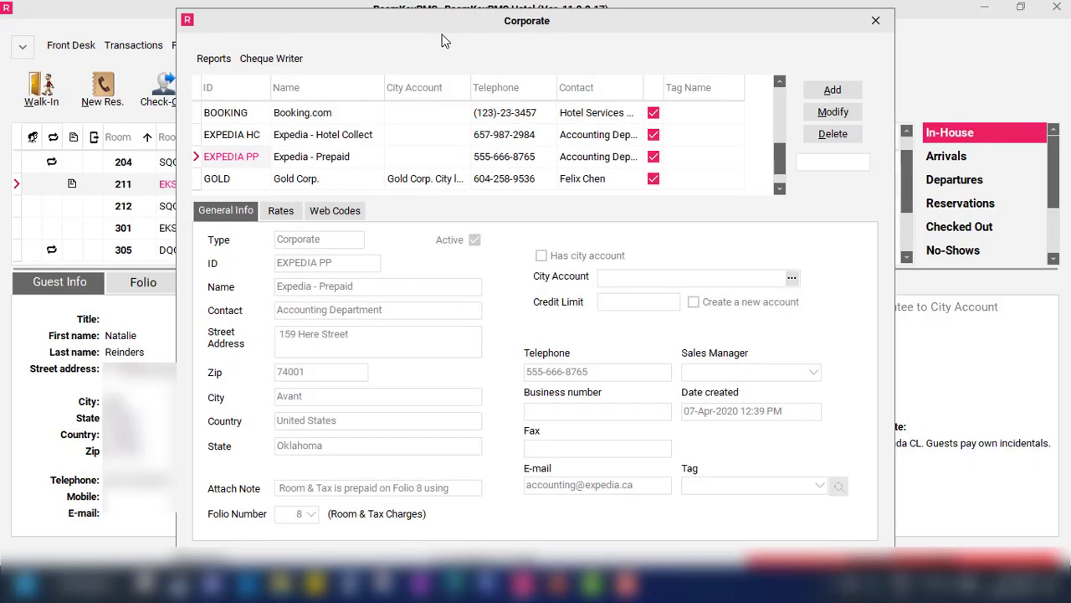
# Step: Preview the Corporate Activity report for all accounts from 01-Jan-2023 to 31-Jan-2023, and close it
pyautogui.click(214, 62)
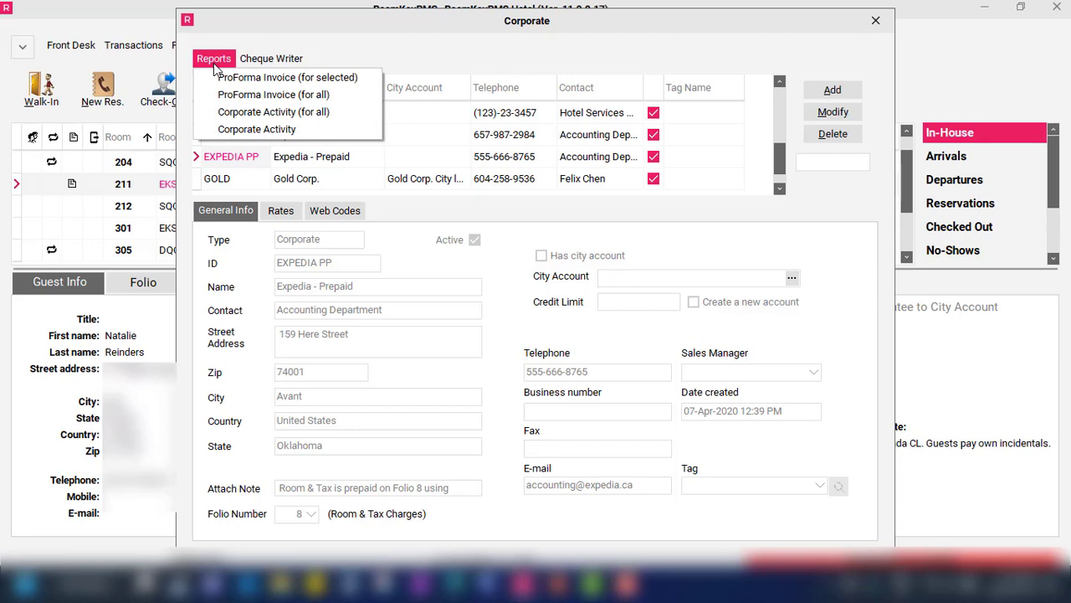
pyautogui.click(219, 114)
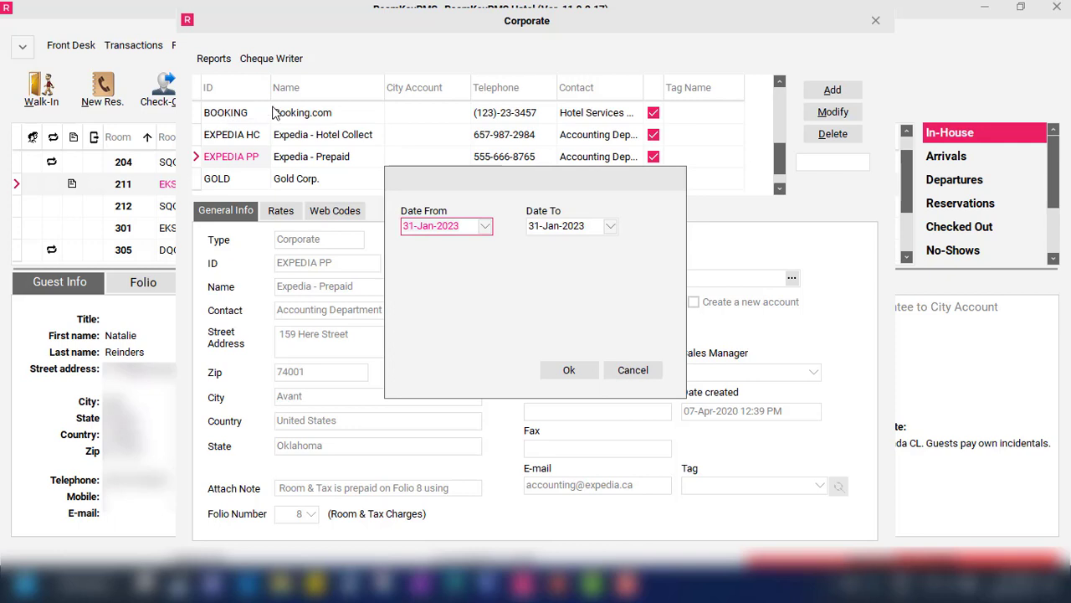
pyautogui.click(486, 226)
pyautogui.click(424, 297)
pyautogui.click(568, 375)
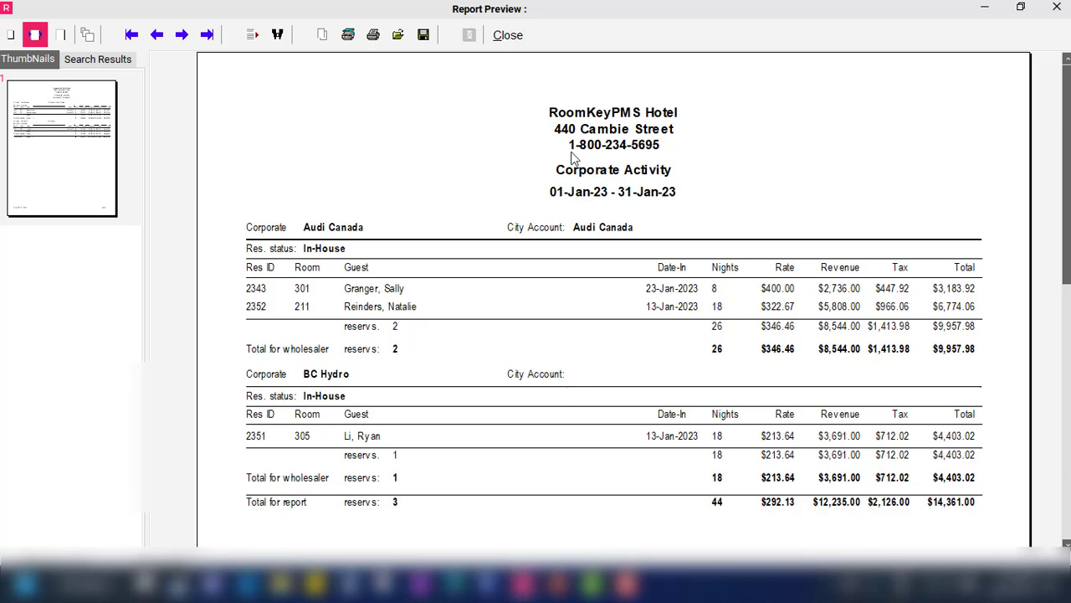
pyautogui.click(508, 34)
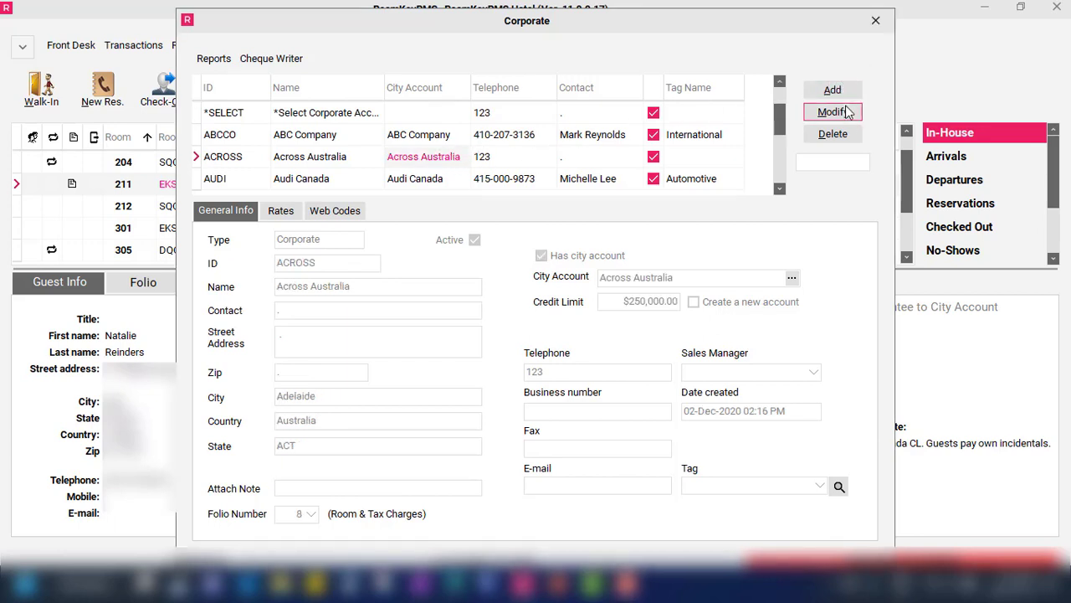
# Step: Make the Across Australia corporate account inactive and save the change
pyautogui.click(847, 112)
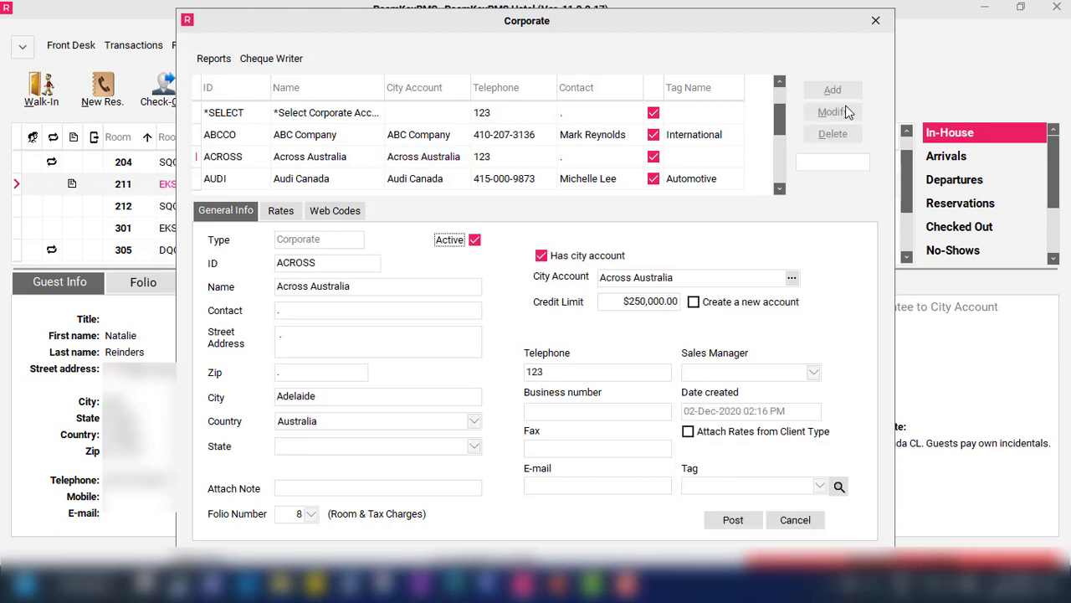
pyautogui.click(474, 240)
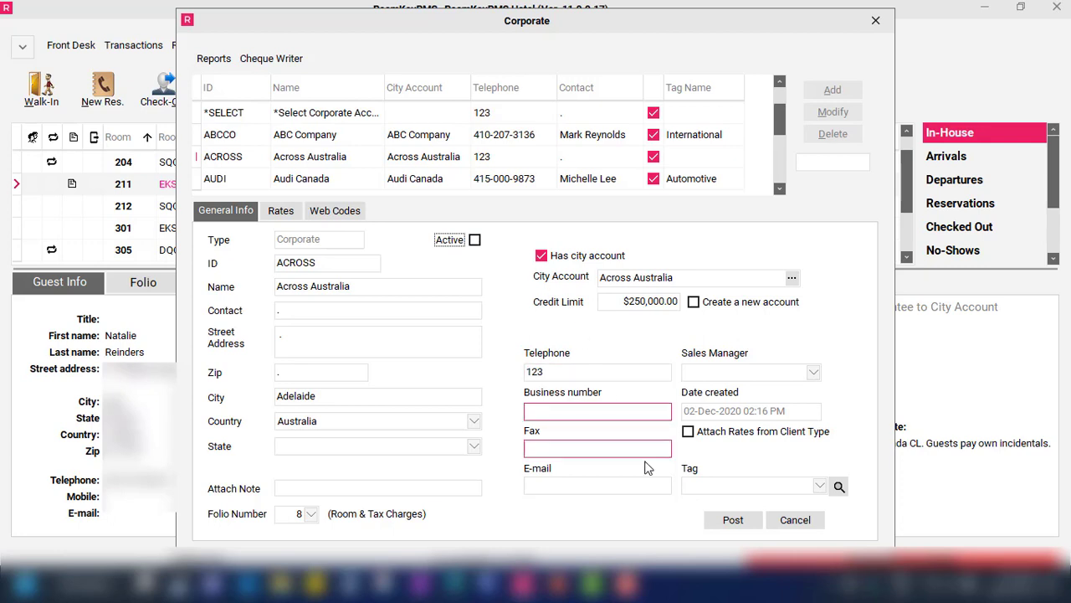
pyautogui.click(733, 521)
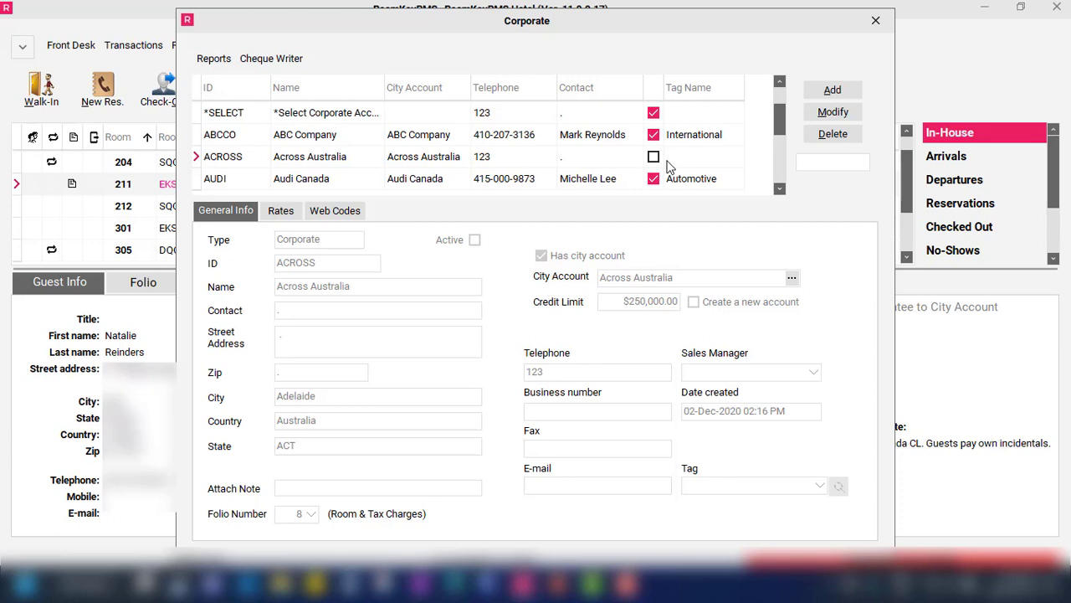
# Step: Reactivate the Across Australia corporate account and save the change
pyautogui.click(825, 113)
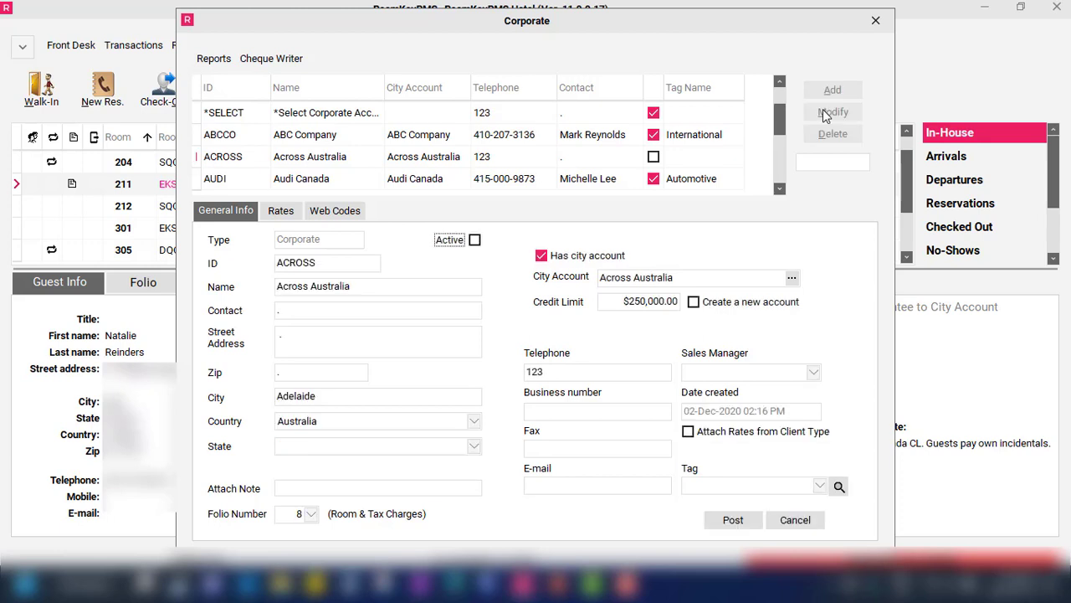
pyautogui.click(474, 241)
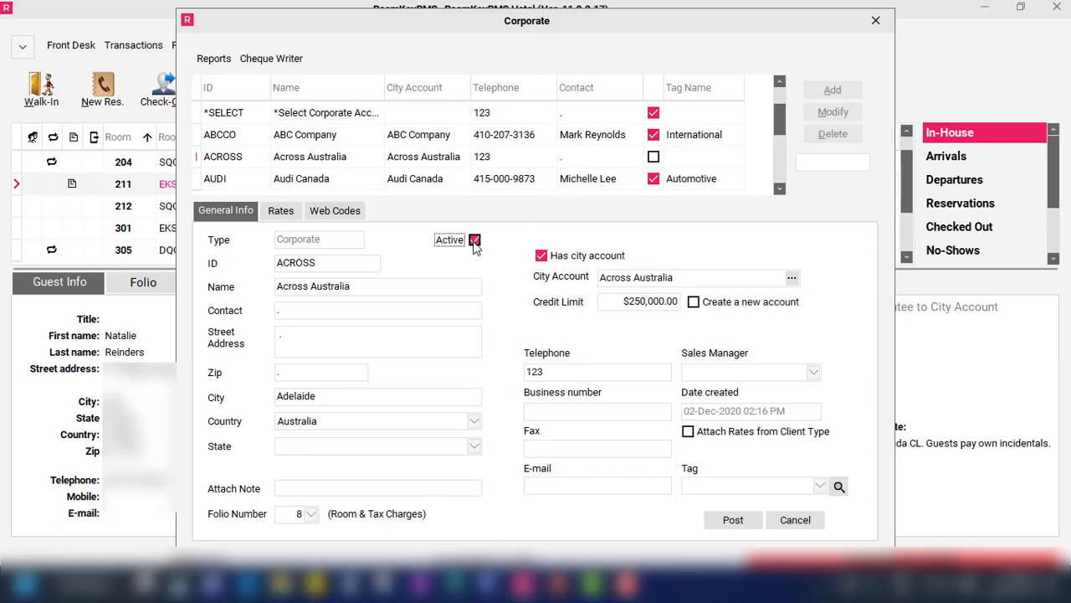
pyautogui.click(735, 522)
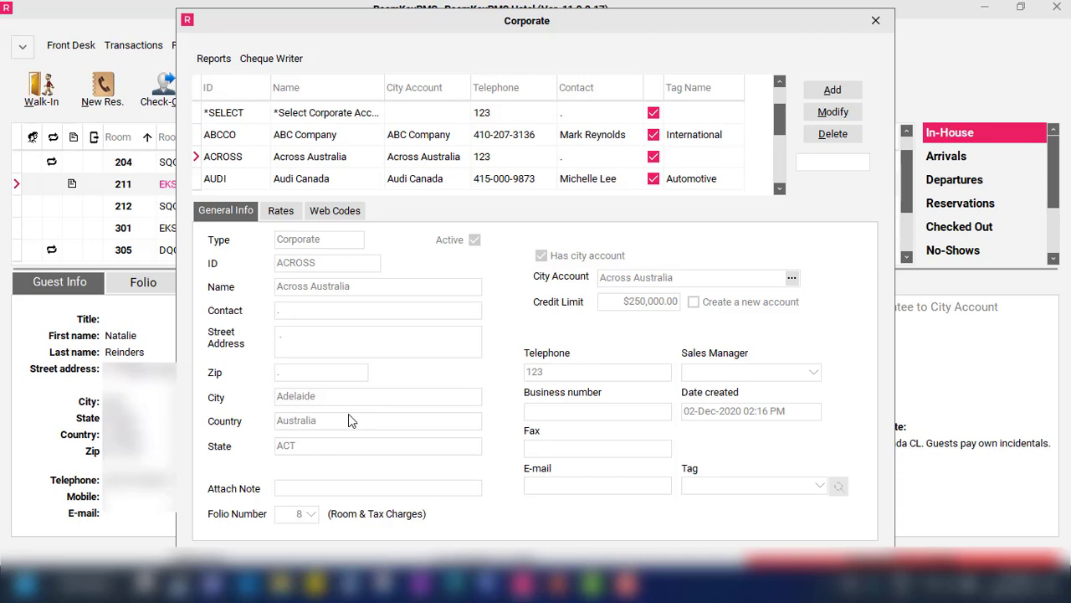
# Step: Open the Across Australia account for editing to review its credit limit, and cancel the edit
pyautogui.click(852, 117)
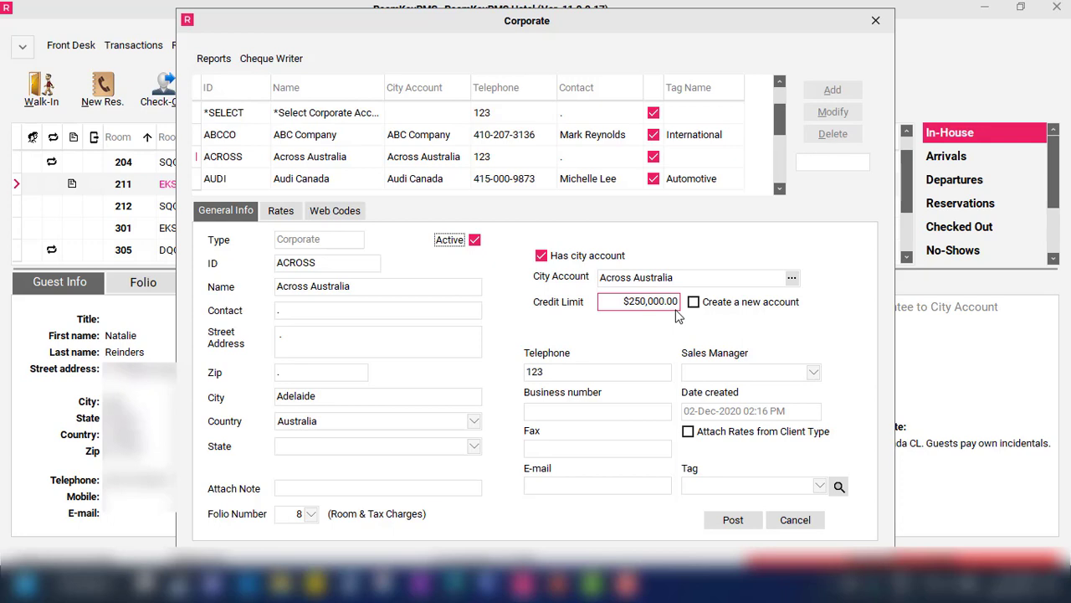
pyautogui.click(784, 523)
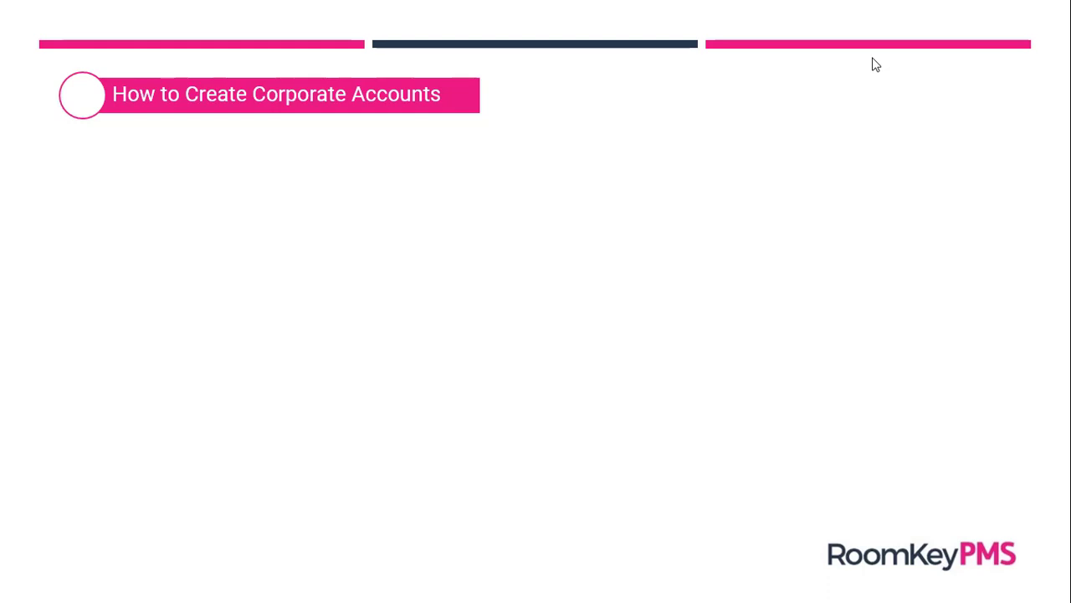
pyautogui.click(874, 278)
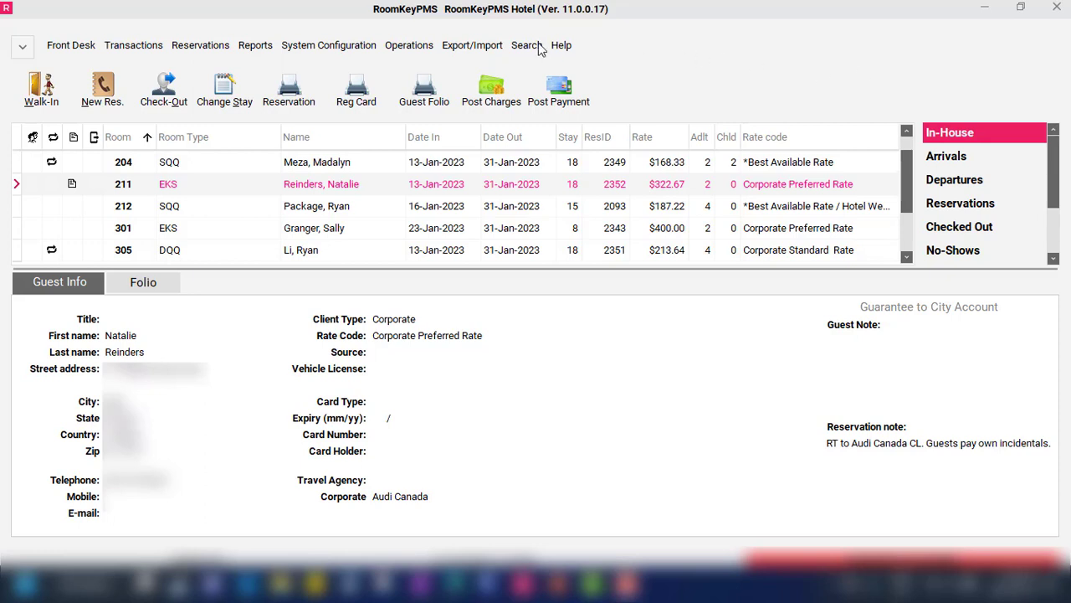
# Step: Open the Corporate Preferred Rate for editing in the Rate Wizard
pyautogui.click(341, 55)
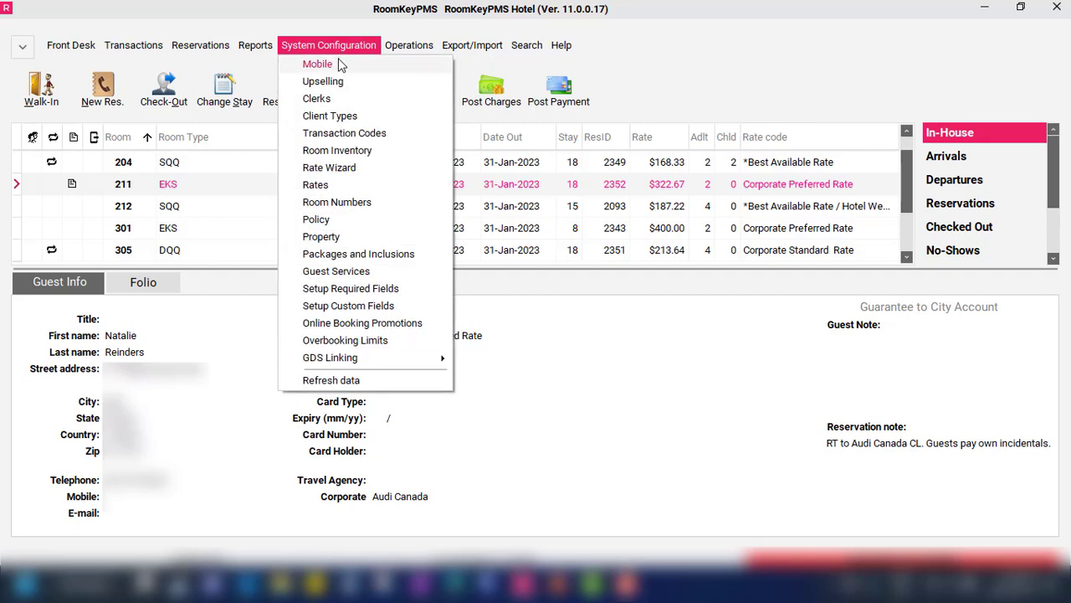
pyautogui.click(355, 172)
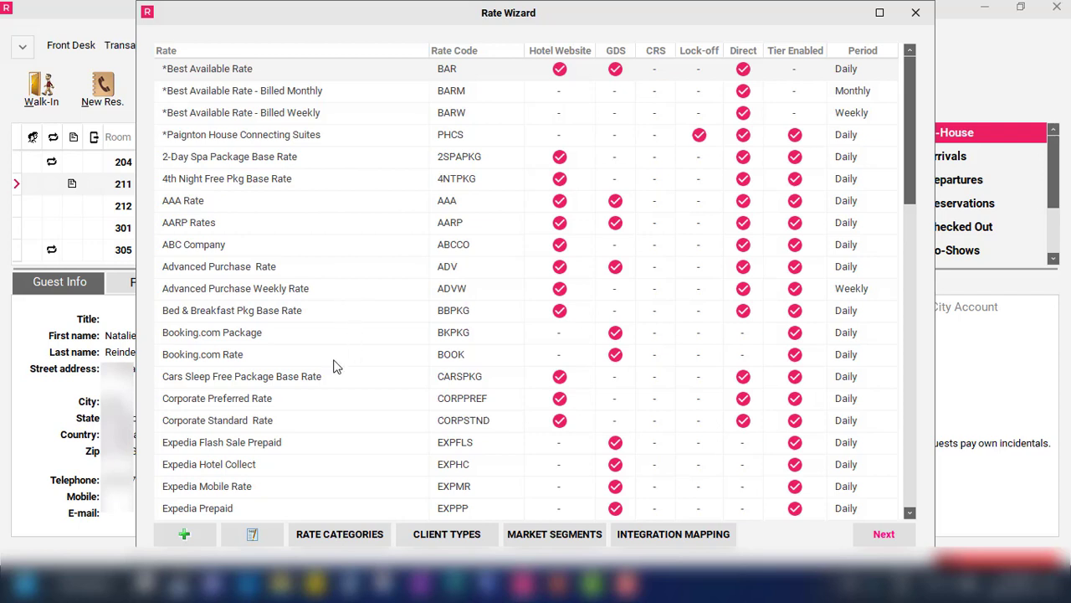
pyautogui.scroll(-3, 315, 400)
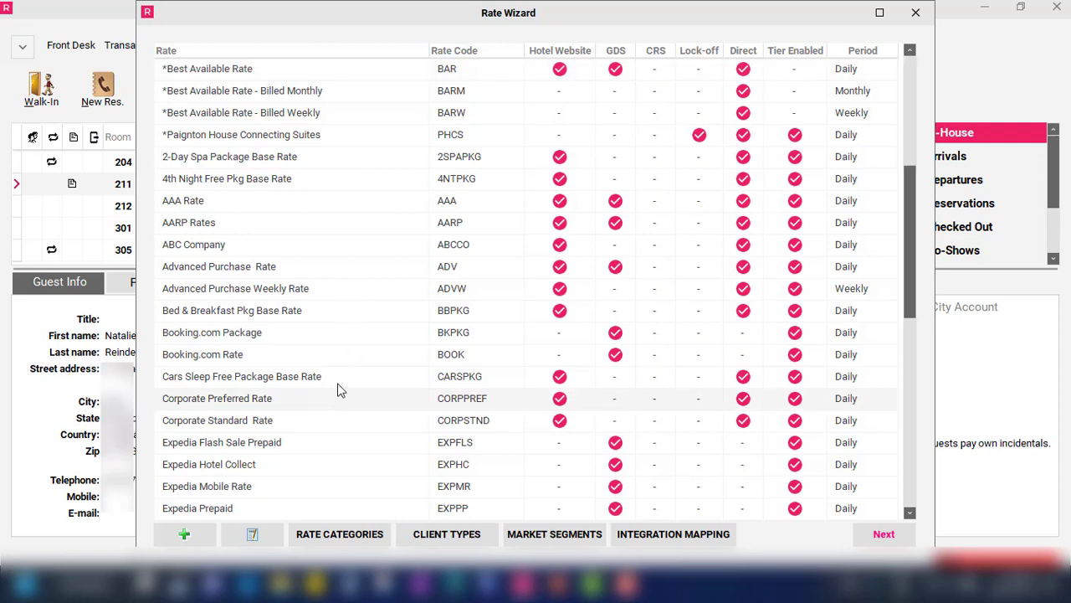
pyautogui.click(252, 534)
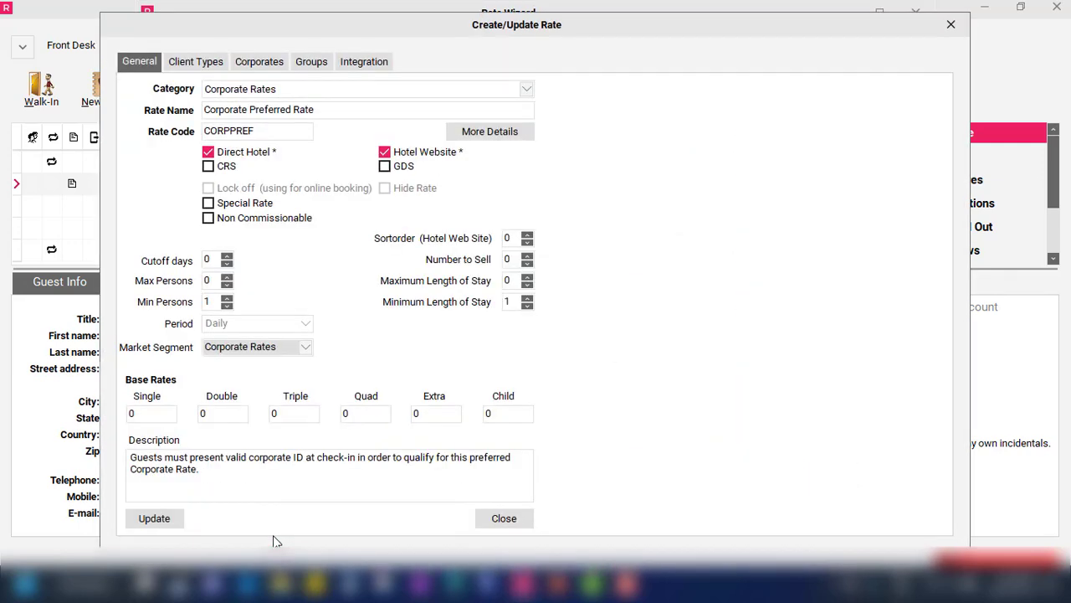
# Step: Attach the Gold Corp. corporate account to the rate for Hotel Direct only, and update the rate
pyautogui.click(263, 72)
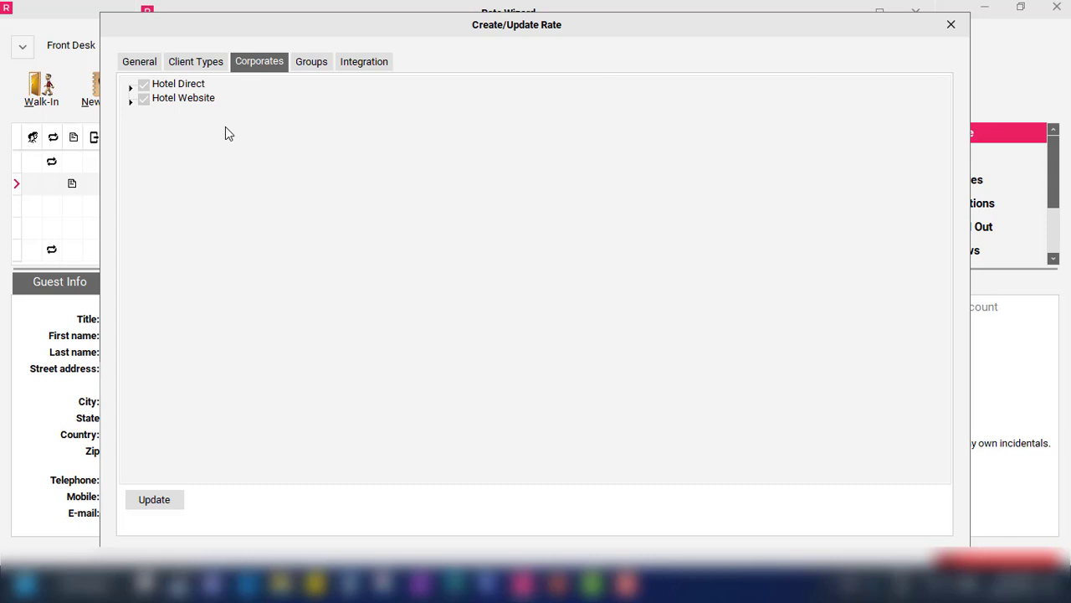
pyautogui.click(130, 87)
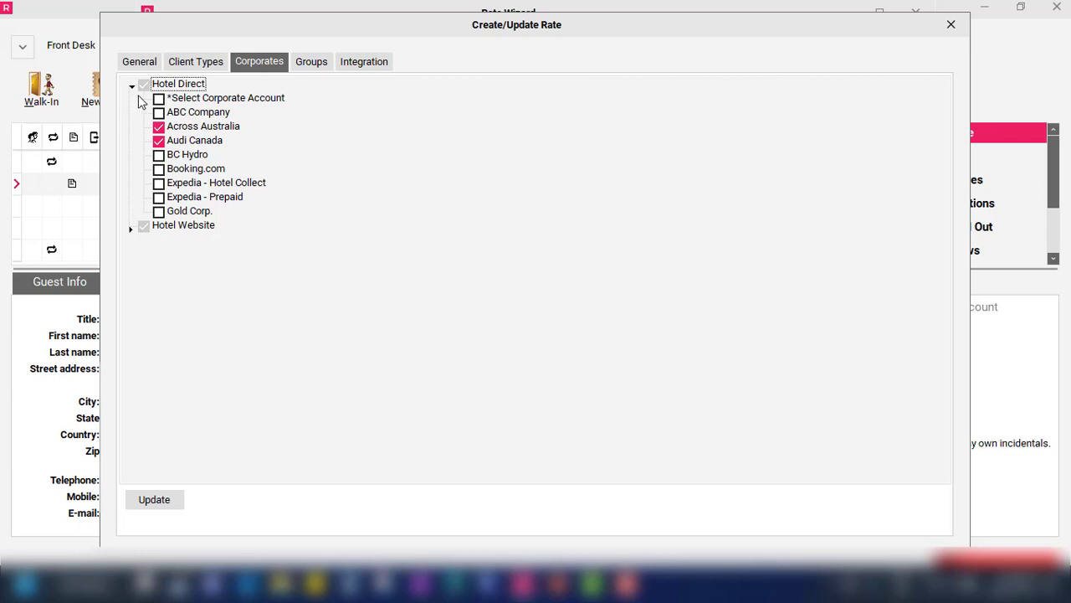
pyautogui.click(160, 212)
pyautogui.click(131, 227)
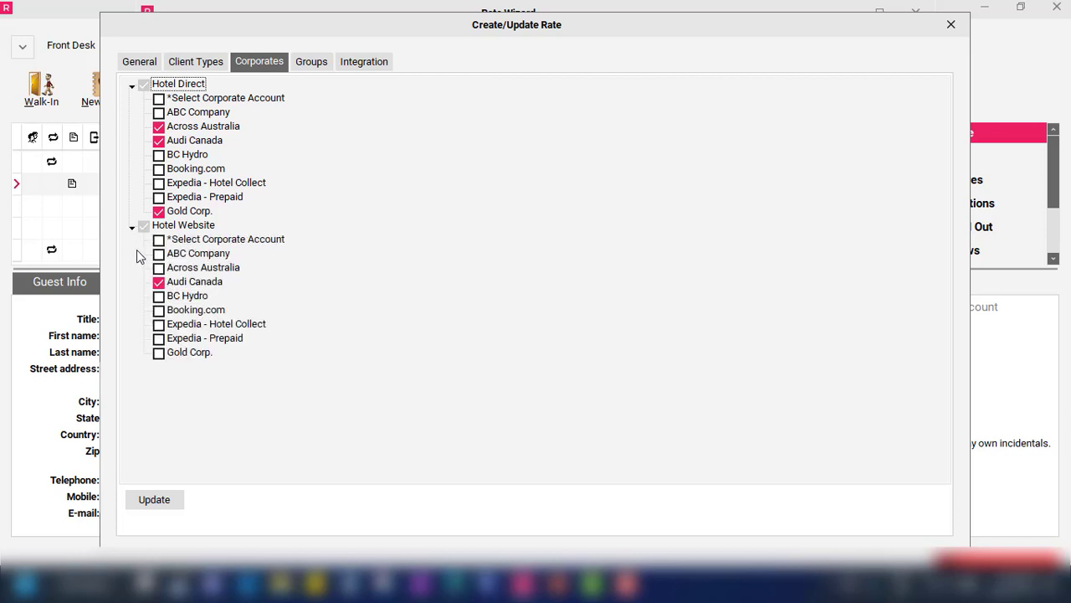
pyautogui.click(159, 353)
pyautogui.click(159, 354)
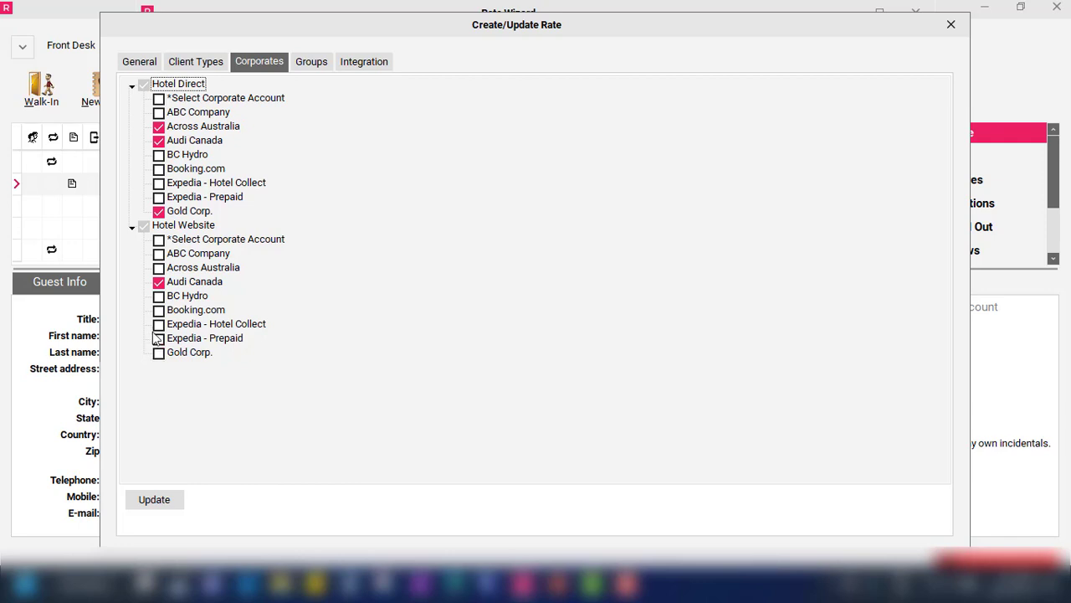
pyautogui.click(131, 227)
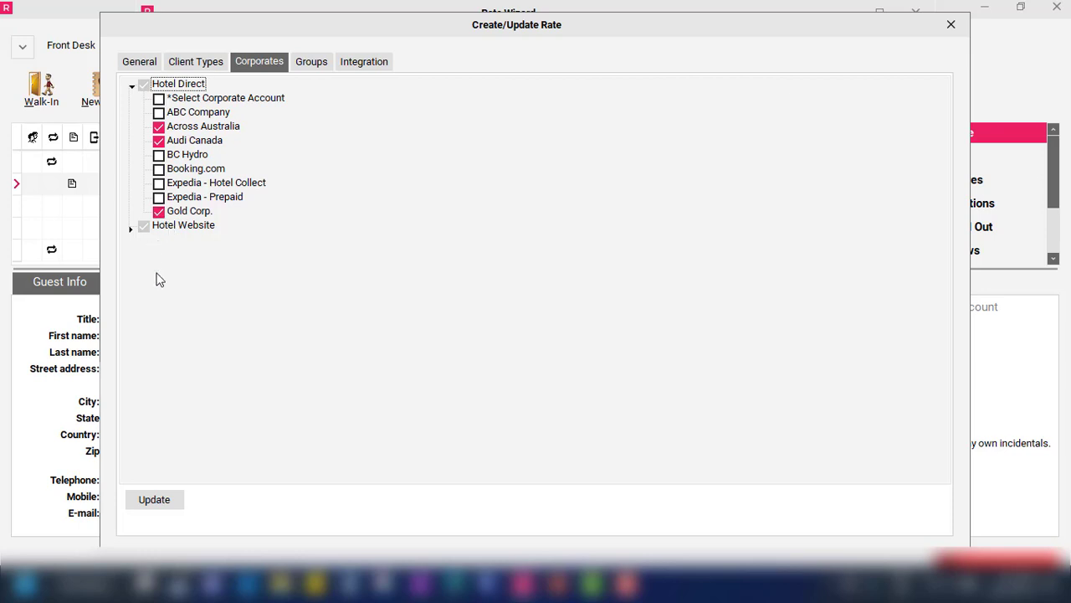
pyautogui.click(154, 500)
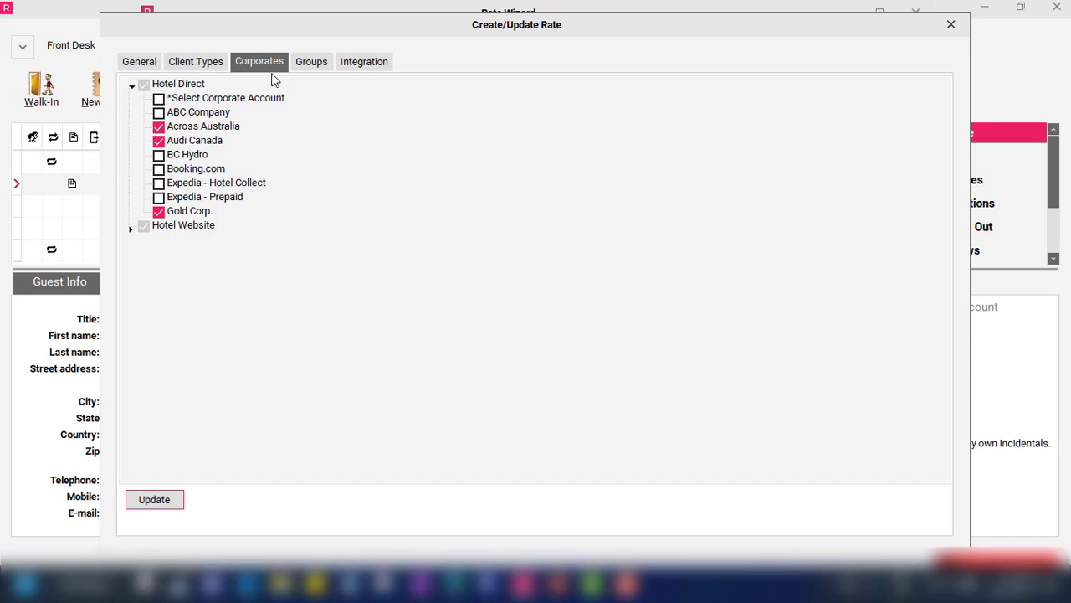
# Step: Review the client types assigned to the rate under Hotel Direct, and close the rate and the Rate Wizard
pyautogui.click(210, 72)
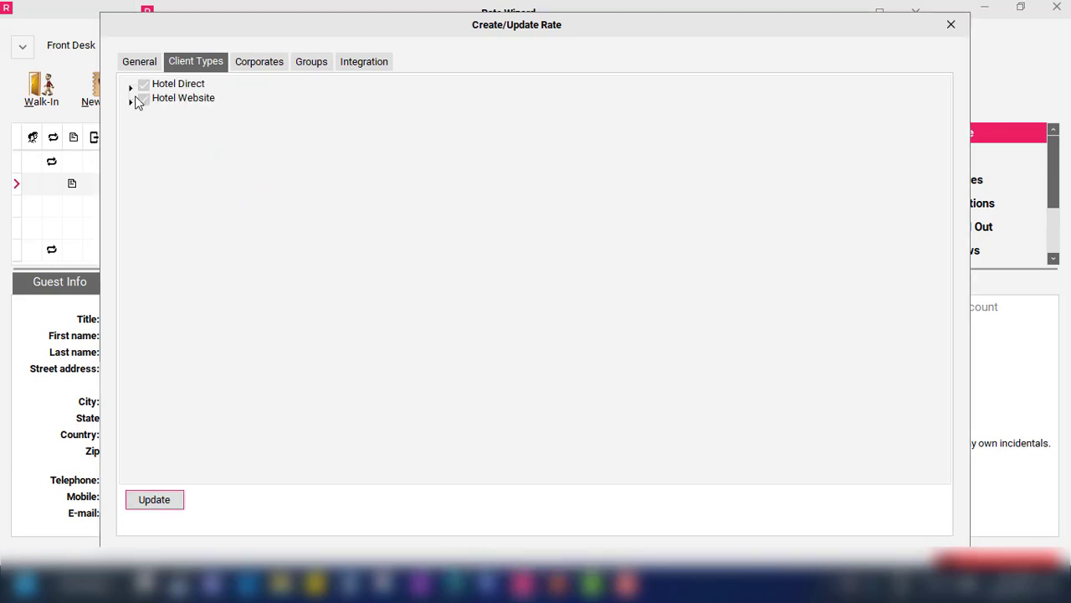
pyautogui.click(132, 88)
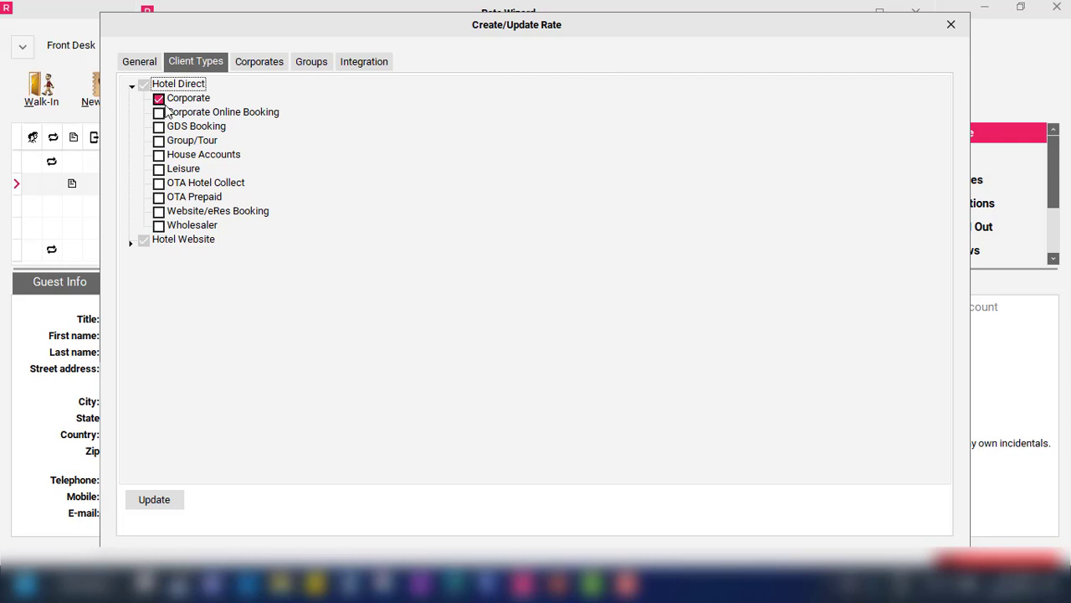
pyautogui.click(952, 27)
pyautogui.click(916, 13)
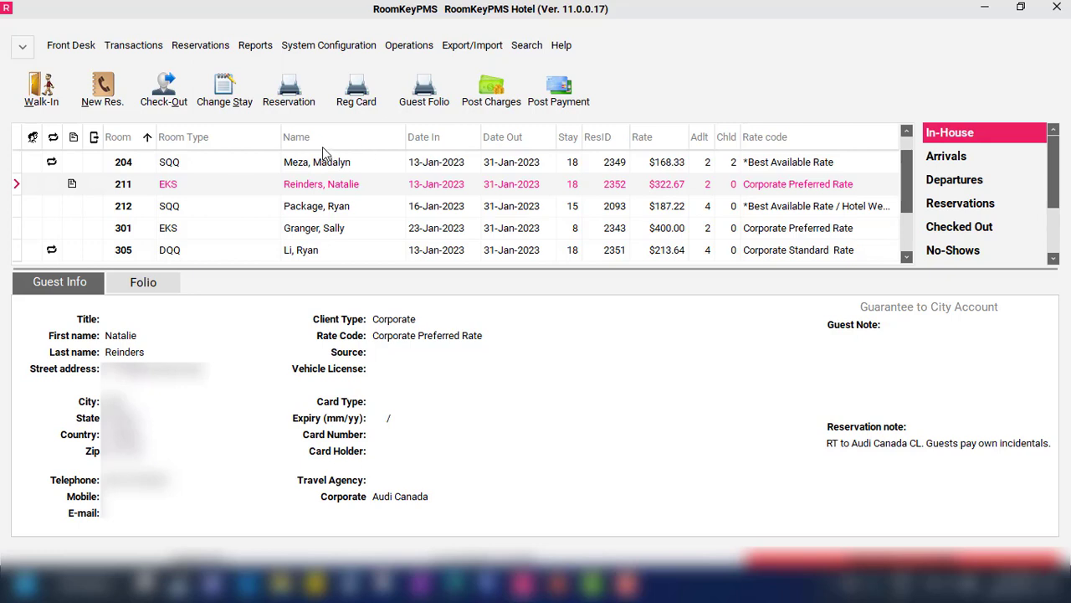
# Step: Check the rates offered for room type SQQ in a new CORPORATE reservation for Gold Corp., and cancel the reservation
pyautogui.click(87, 95)
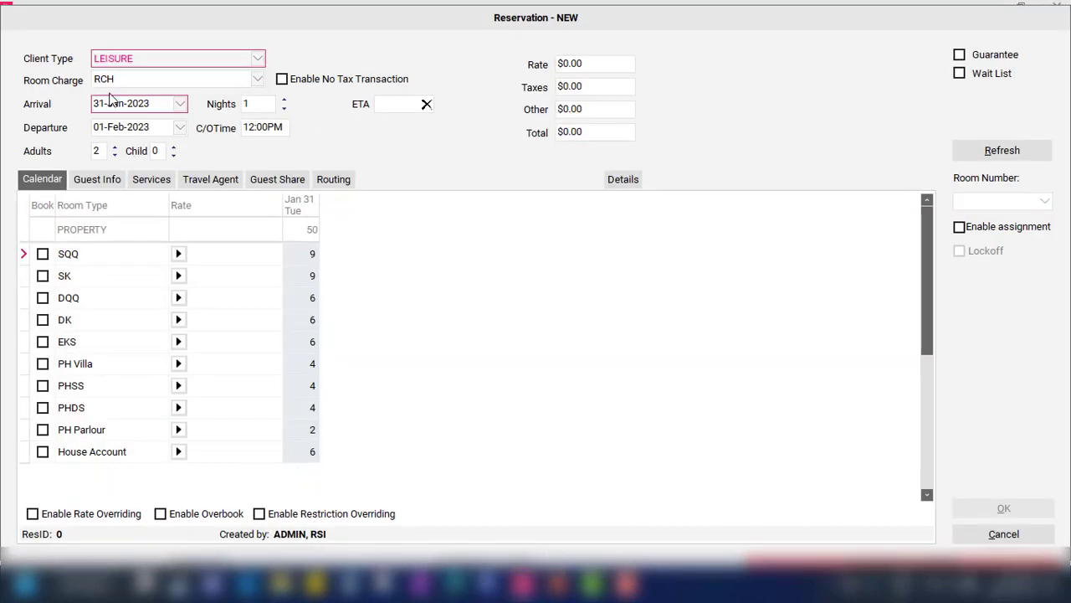
pyautogui.click(139, 61)
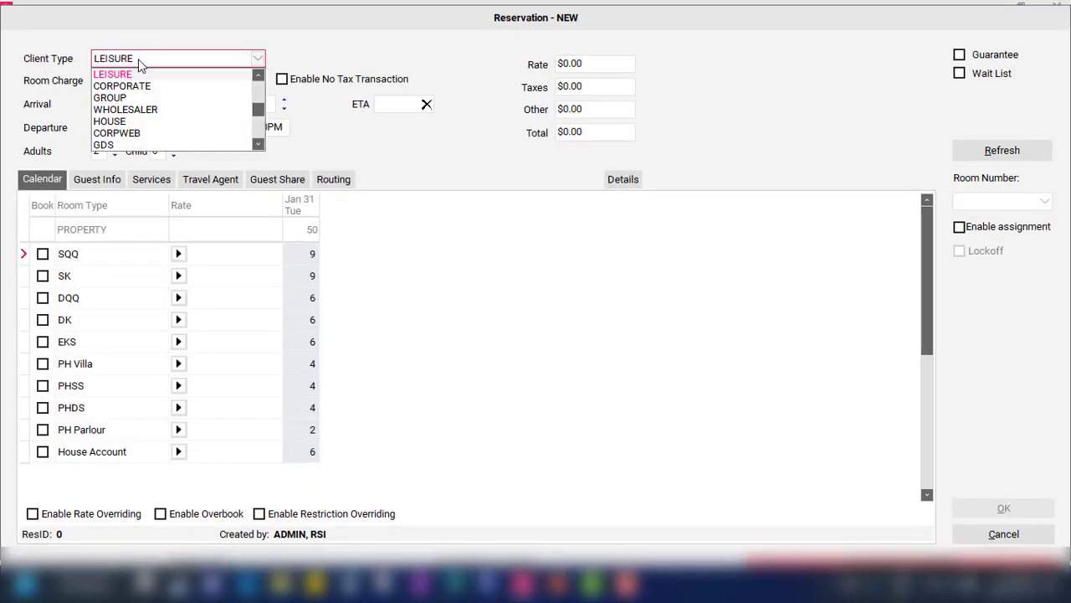
pyautogui.click(138, 87)
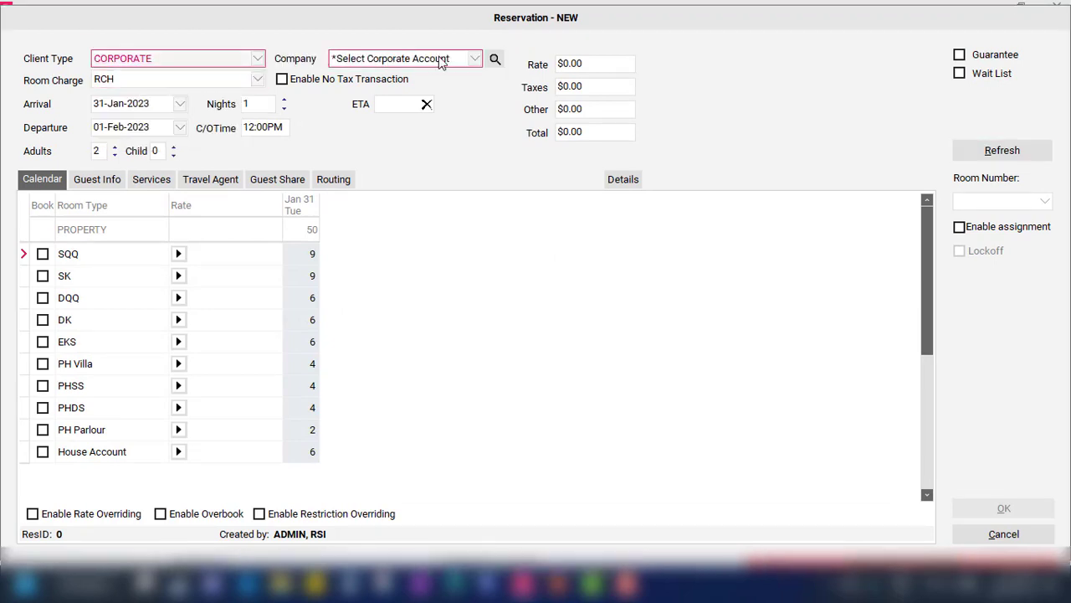
pyautogui.click(441, 60)
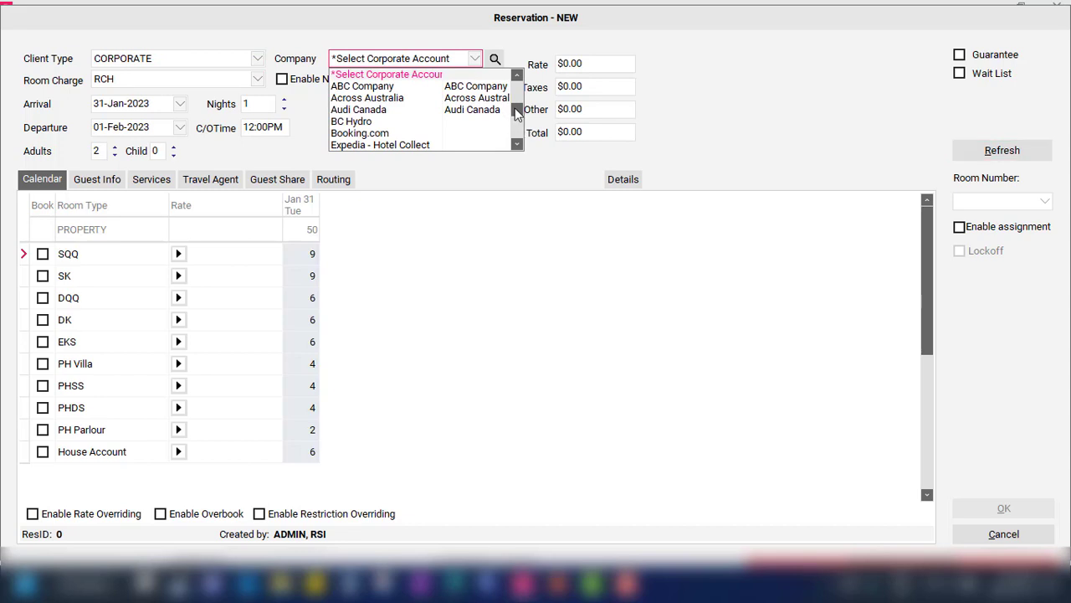
pyautogui.moveTo(516, 110); pyautogui.dragTo(514, 145)
pyautogui.click(376, 145)
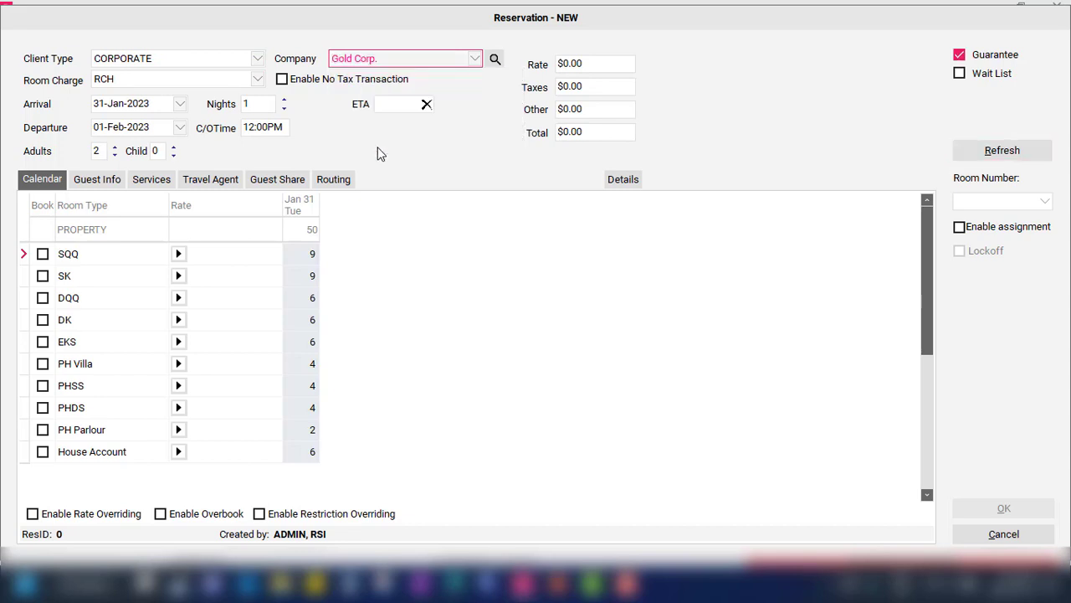
pyautogui.click(178, 255)
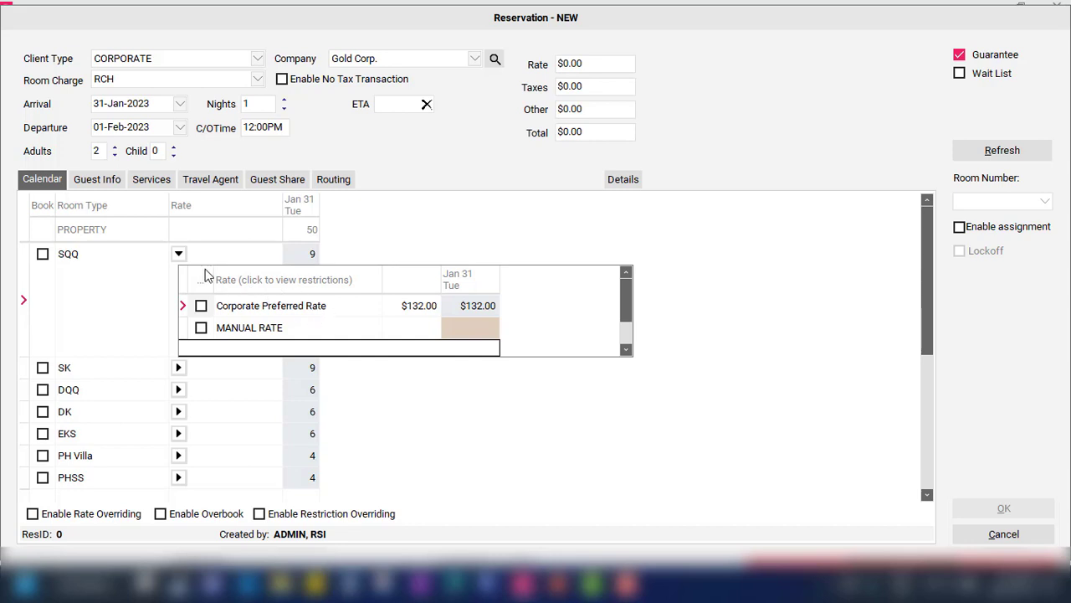
pyautogui.click(178, 254)
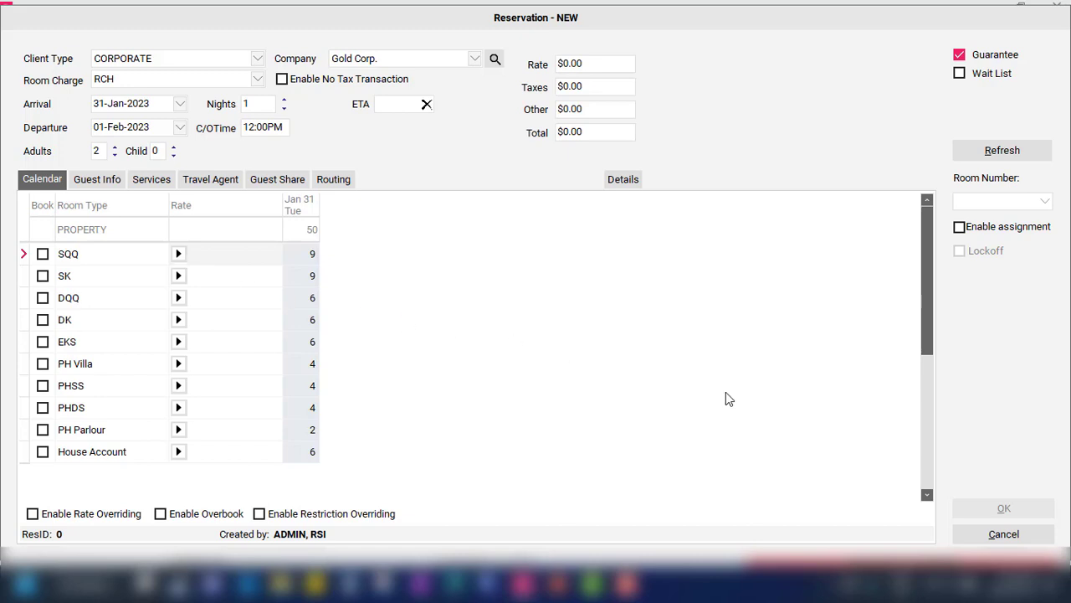
pyautogui.click(1000, 536)
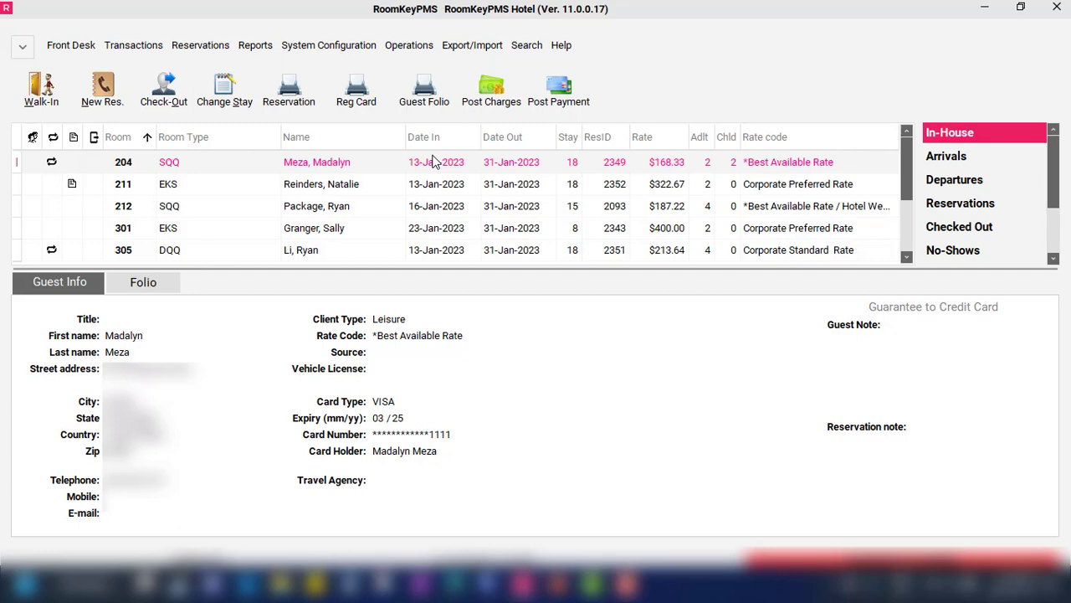
# Step: Review the rates attached to the Gold Corp. corporate account for room types DK and SK
pyautogui.click(428, 52)
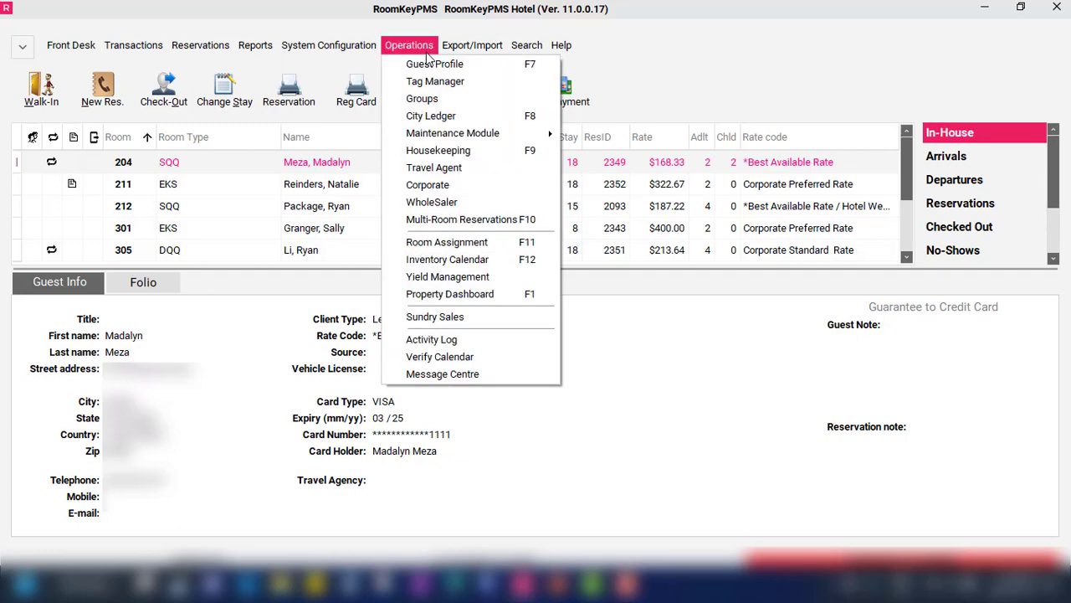
pyautogui.click(421, 186)
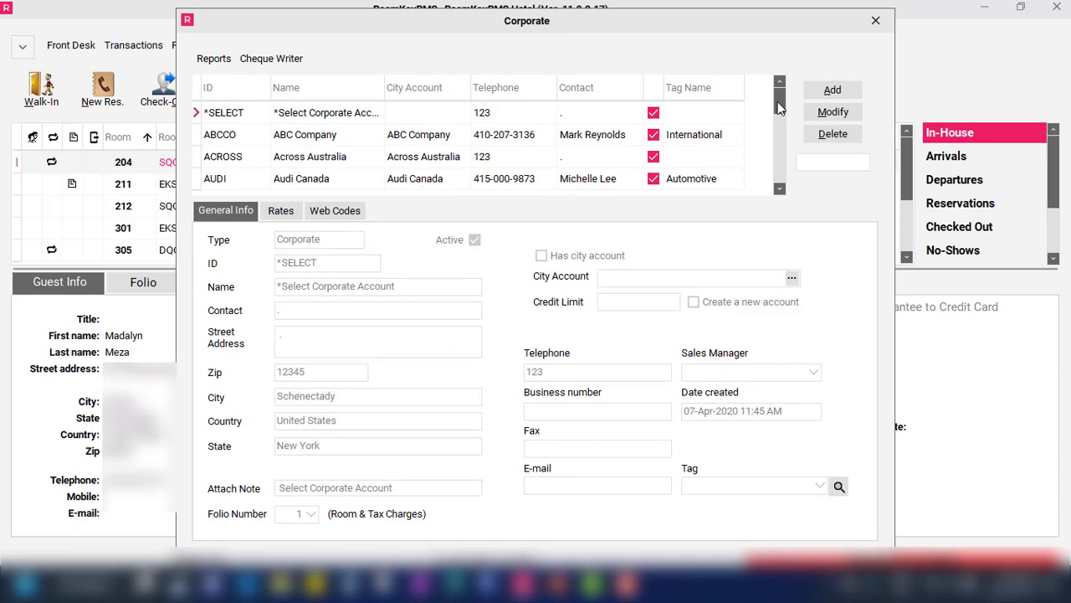
pyautogui.moveTo(778, 107); pyautogui.dragTo(338, 190)
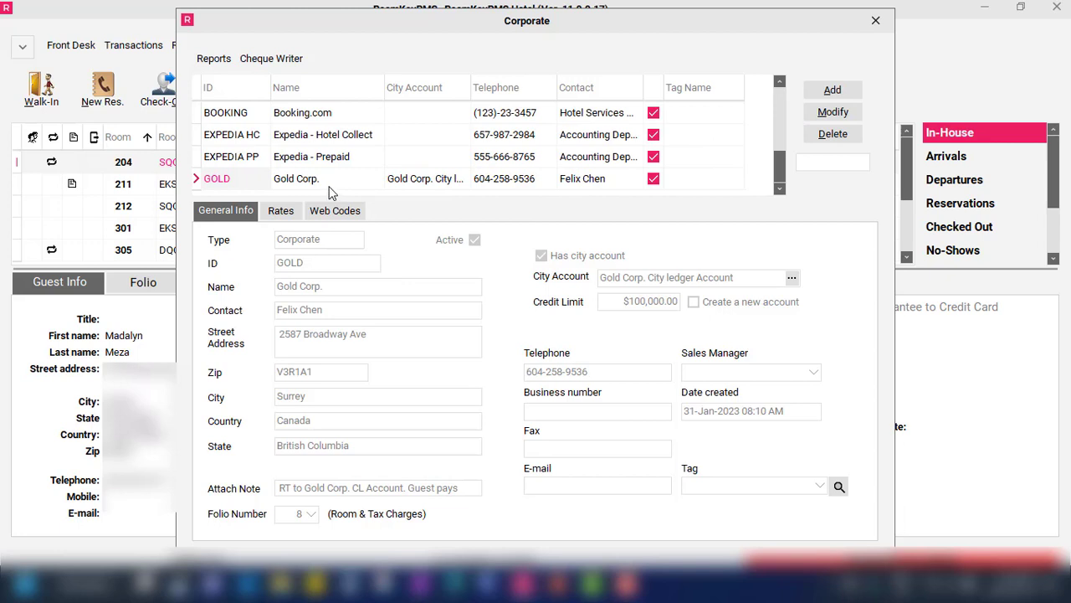
pyautogui.click(282, 214)
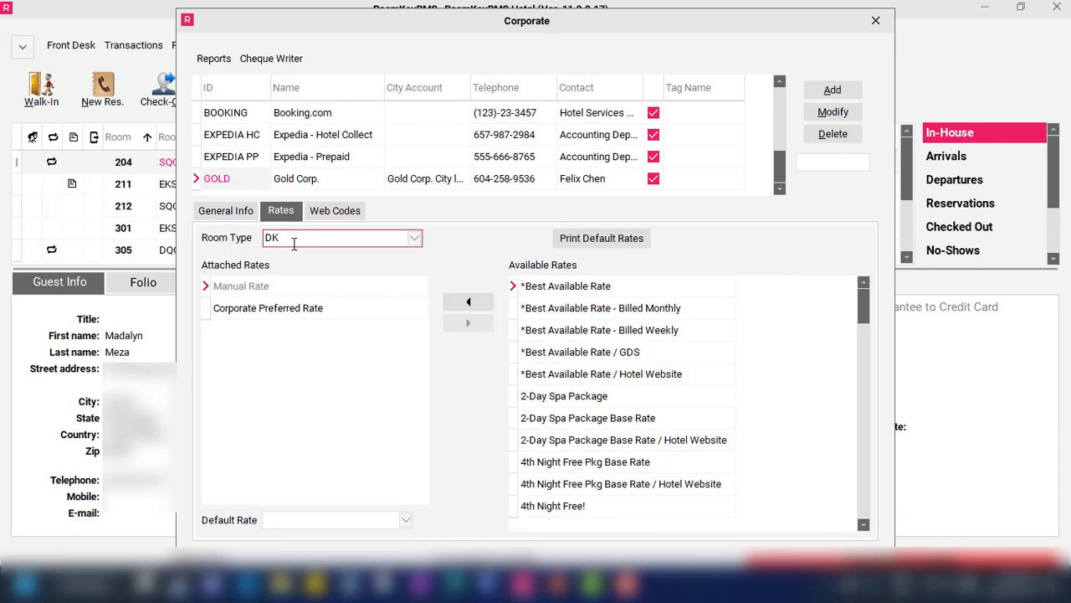
pyautogui.click(413, 238)
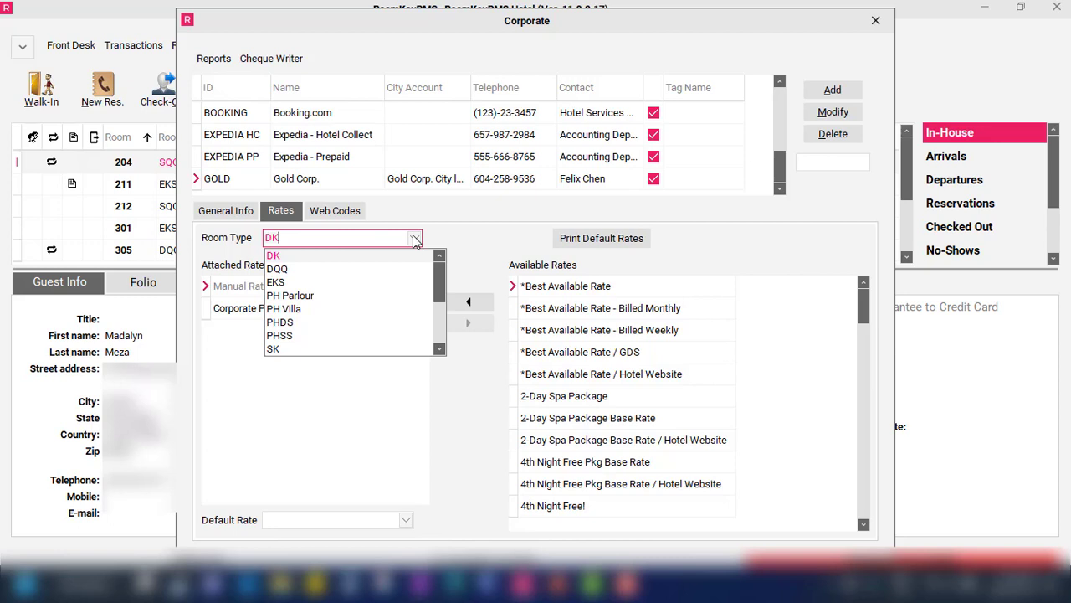
pyautogui.click(328, 350)
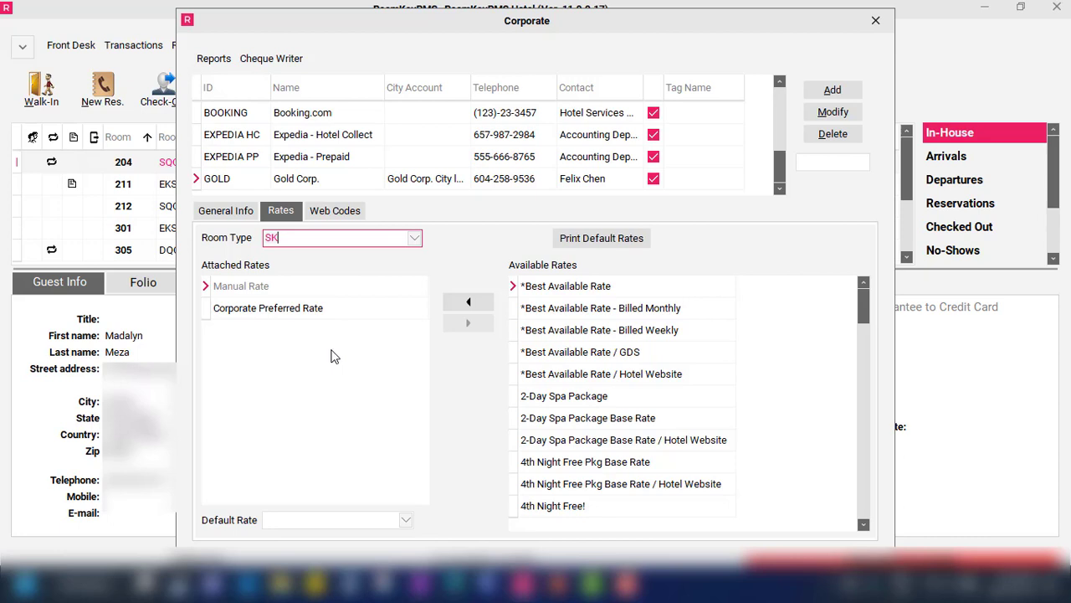
# Step: Remove the Corporate Preferred Rate from Gold Corp.'s attached rates for room type EKS, post the change, and close the corporate accounts
pyautogui.click(414, 242)
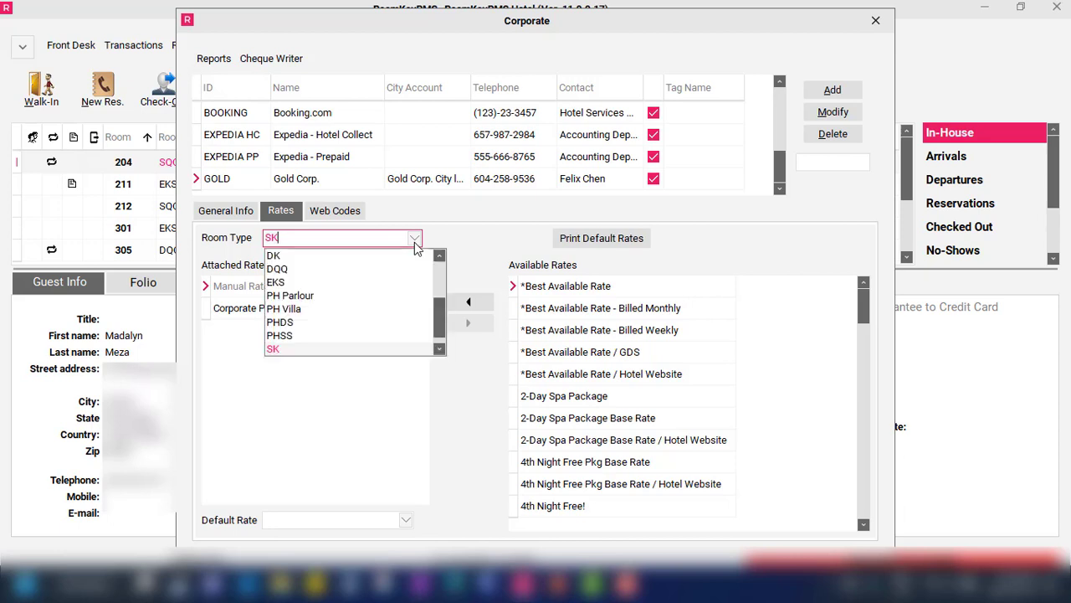
pyautogui.click(279, 283)
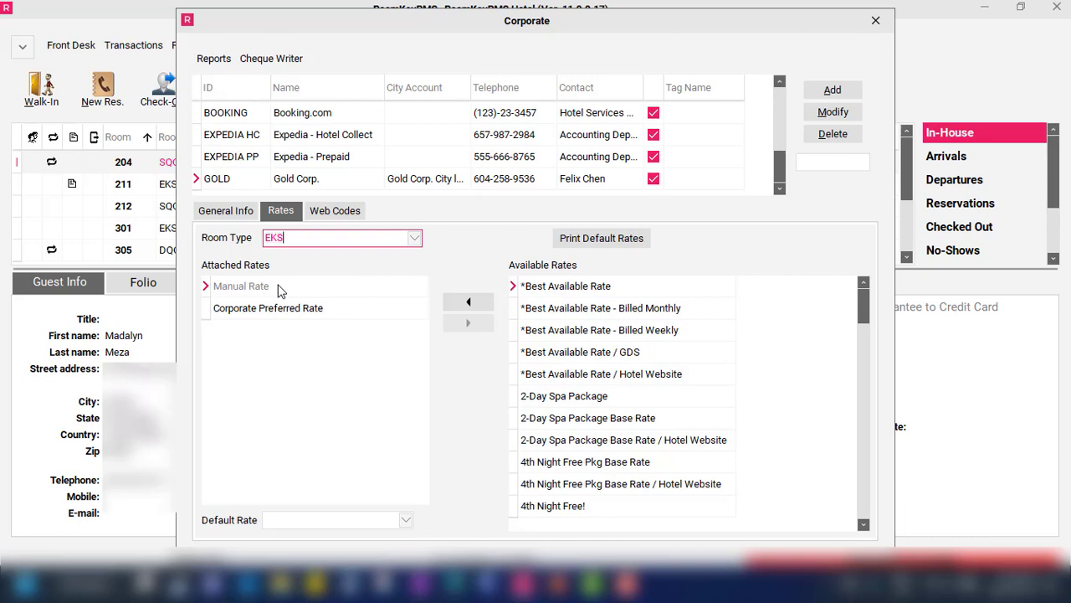
pyautogui.click(287, 317)
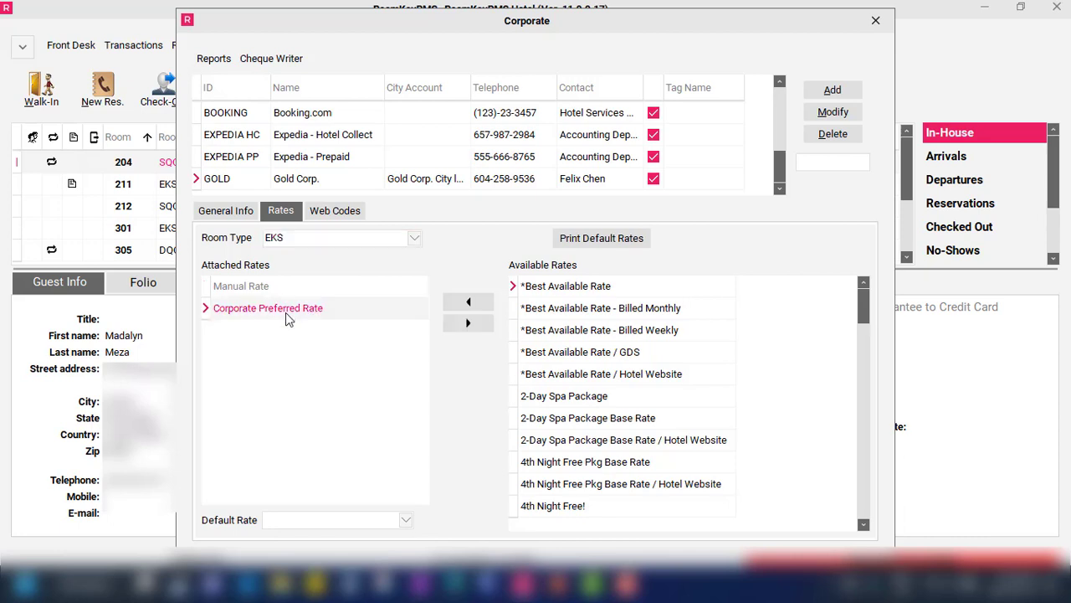
pyautogui.click(469, 324)
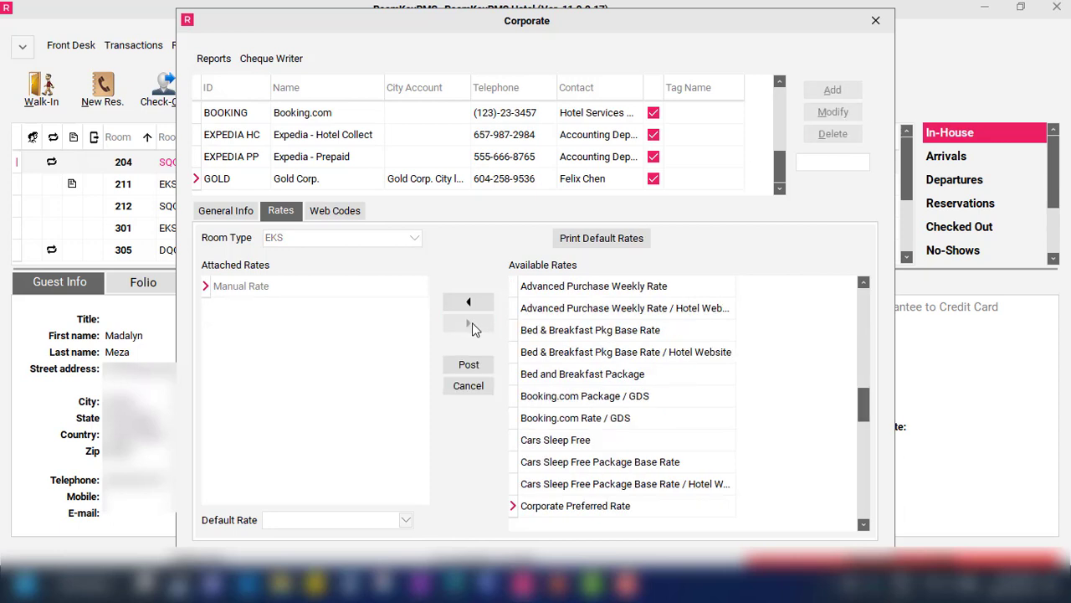
pyautogui.click(476, 363)
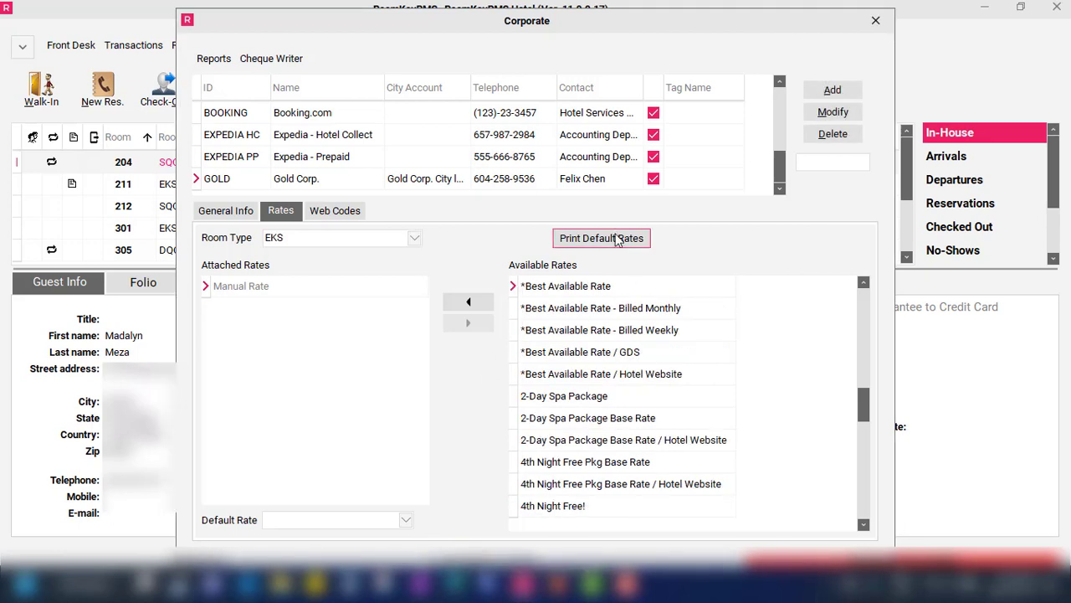
pyautogui.click(871, 21)
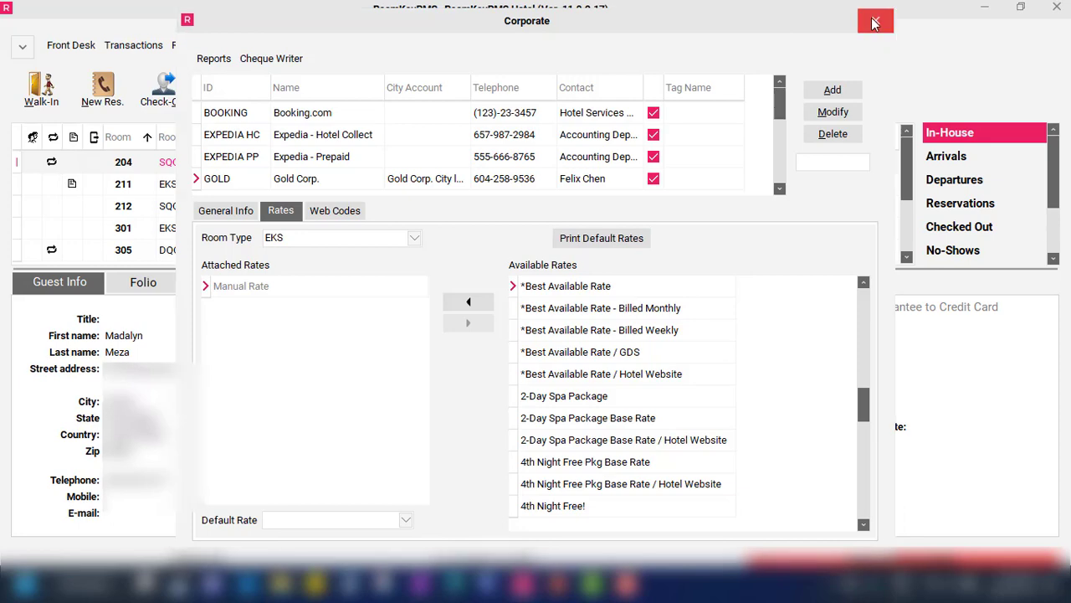
# Step: Check the rates offered for room types EKS and DK in a new CORPORATE reservation for Gold Corp
pyautogui.click(104, 98)
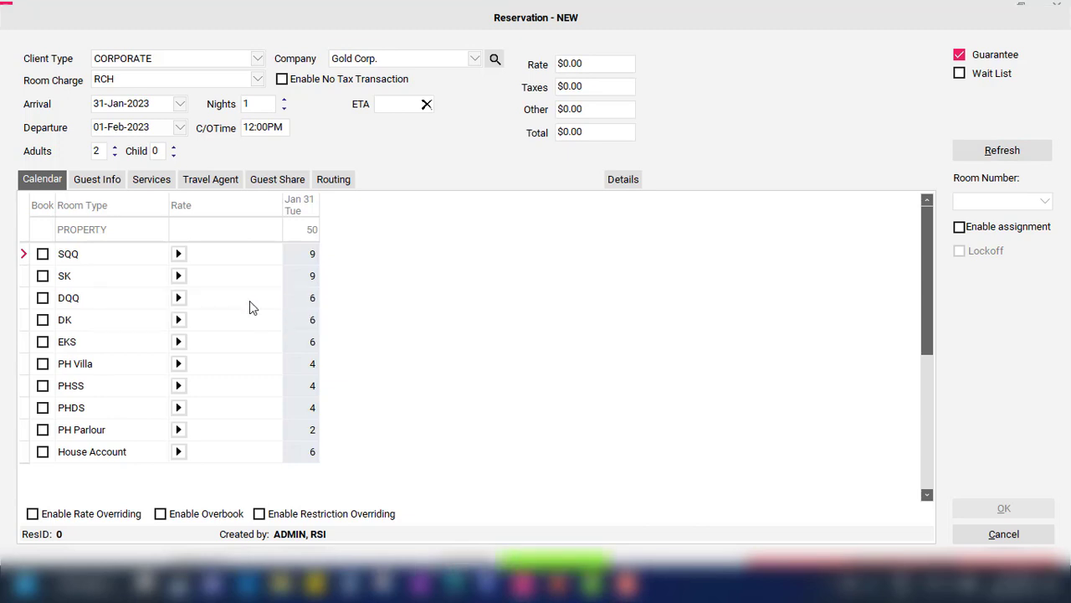
pyautogui.click(178, 342)
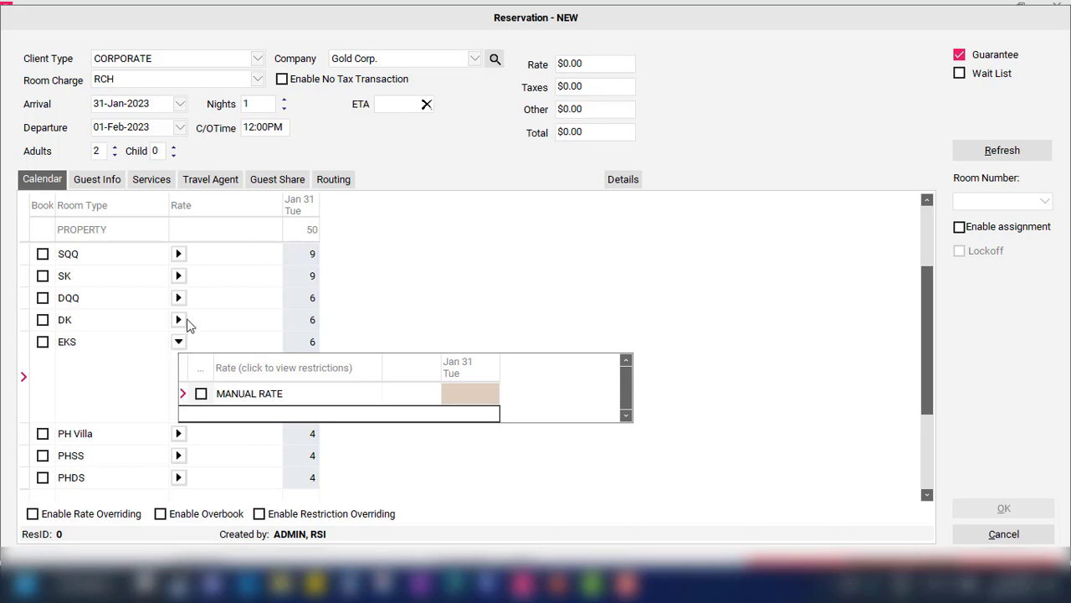
pyautogui.click(178, 321)
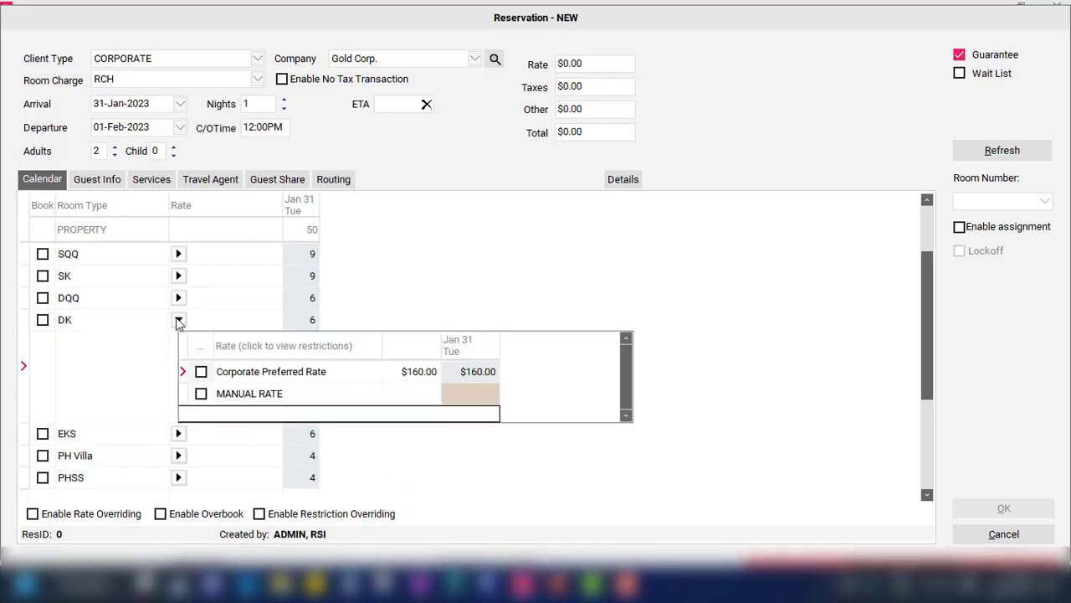
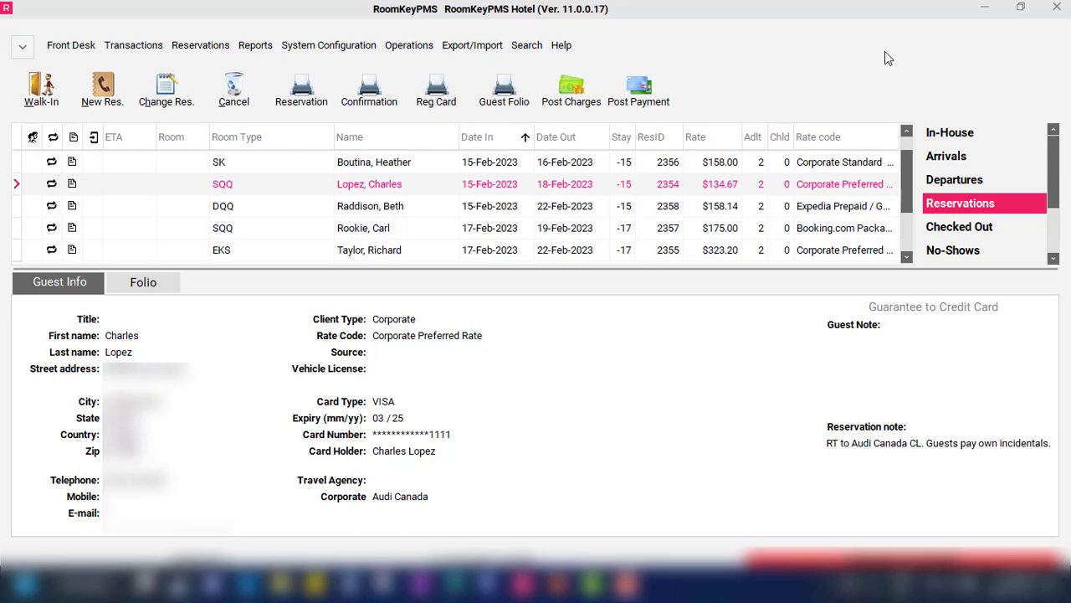
# Step: Review the guest information of the Booking.com Package reservation and the Expedia Prepaid reservation
pyautogui.click(854, 235)
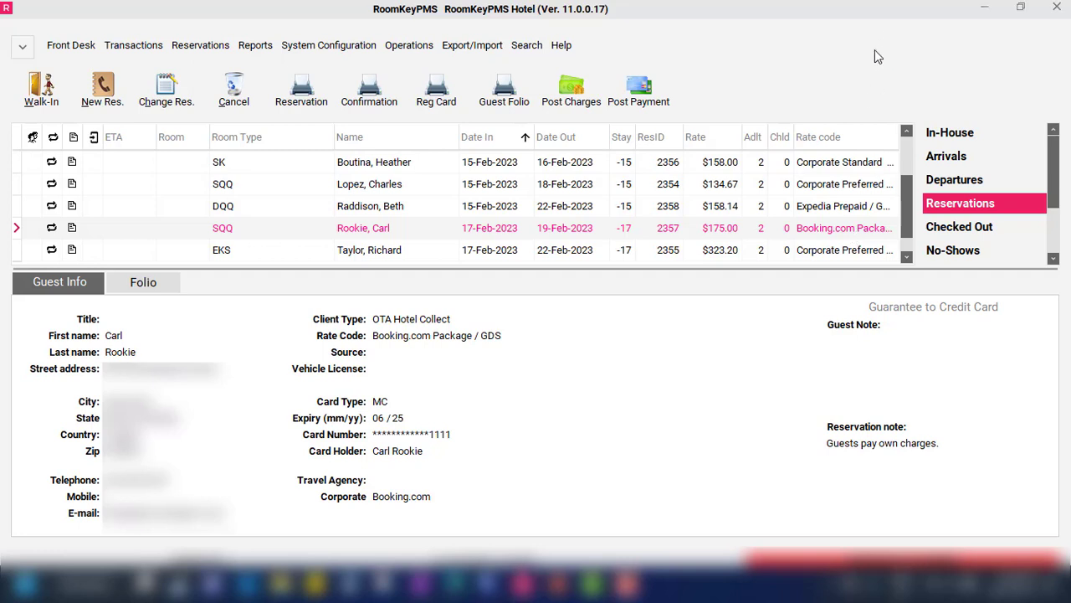
pyautogui.click(810, 214)
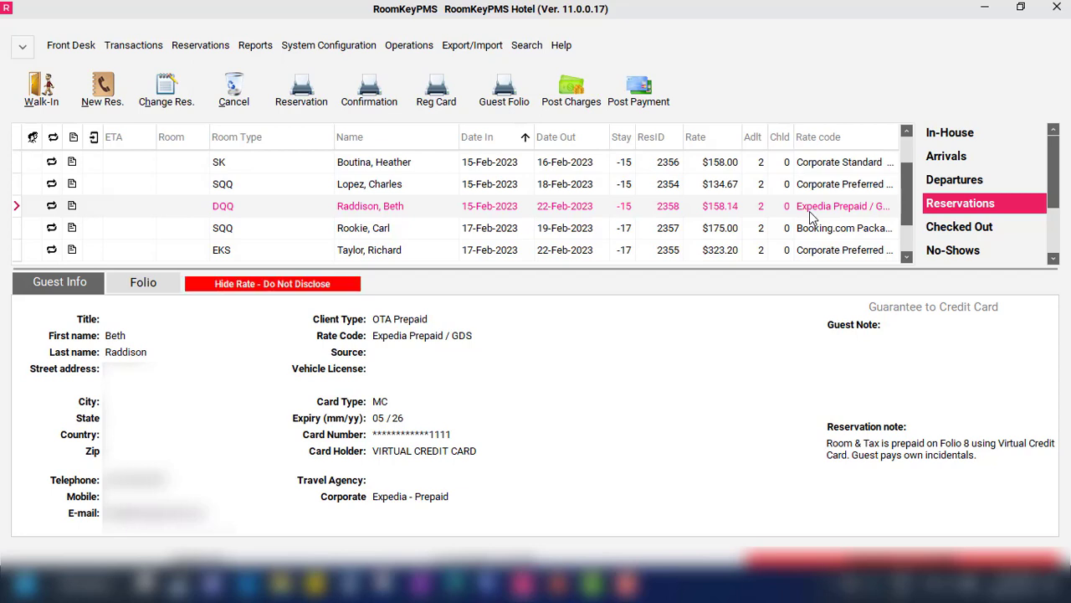
# Step: Review the general settings of the OTA Hotel Collect and OTA Prepaid client types, and close the client types
pyautogui.click(326, 45)
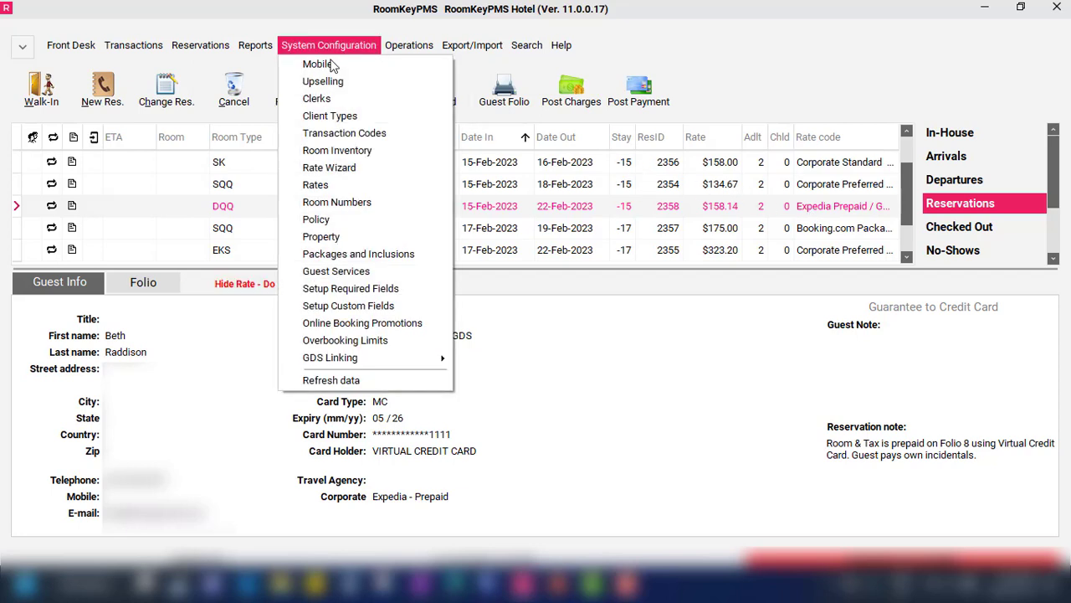
pyautogui.click(337, 117)
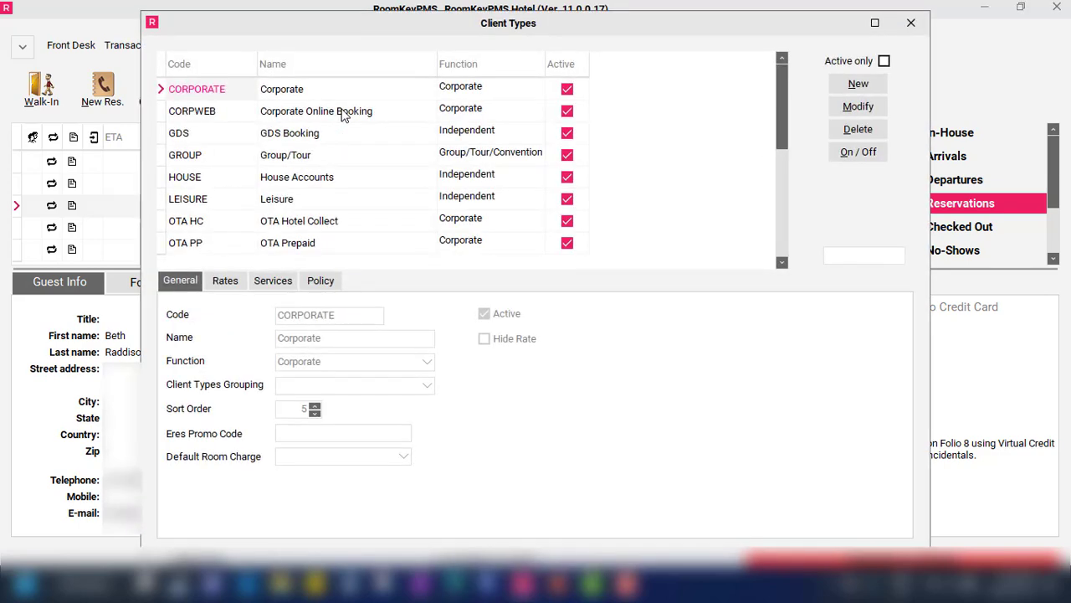
pyautogui.click(249, 222)
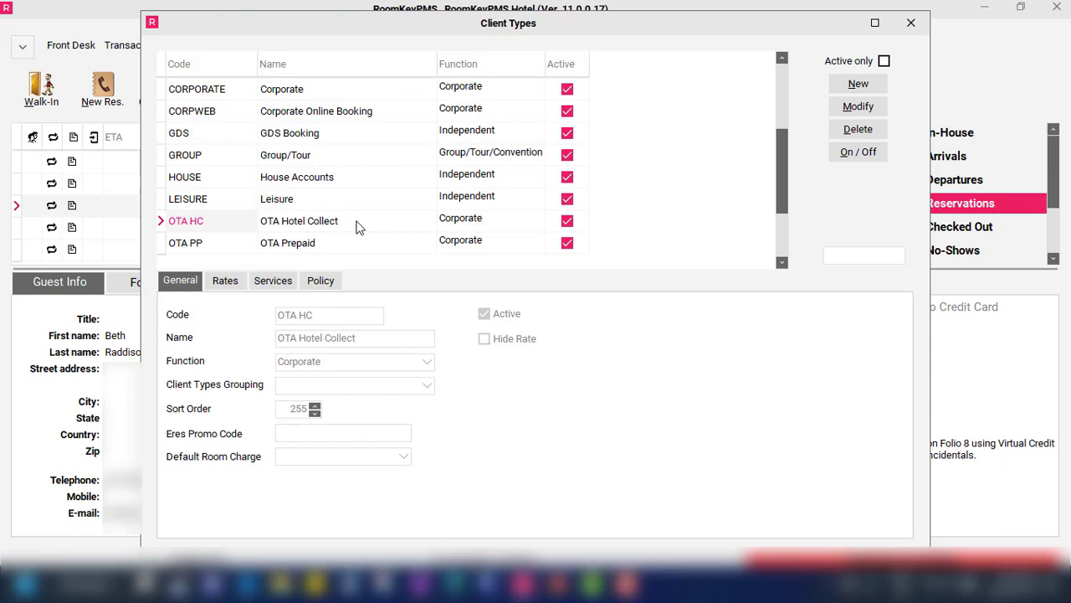
pyautogui.click(327, 250)
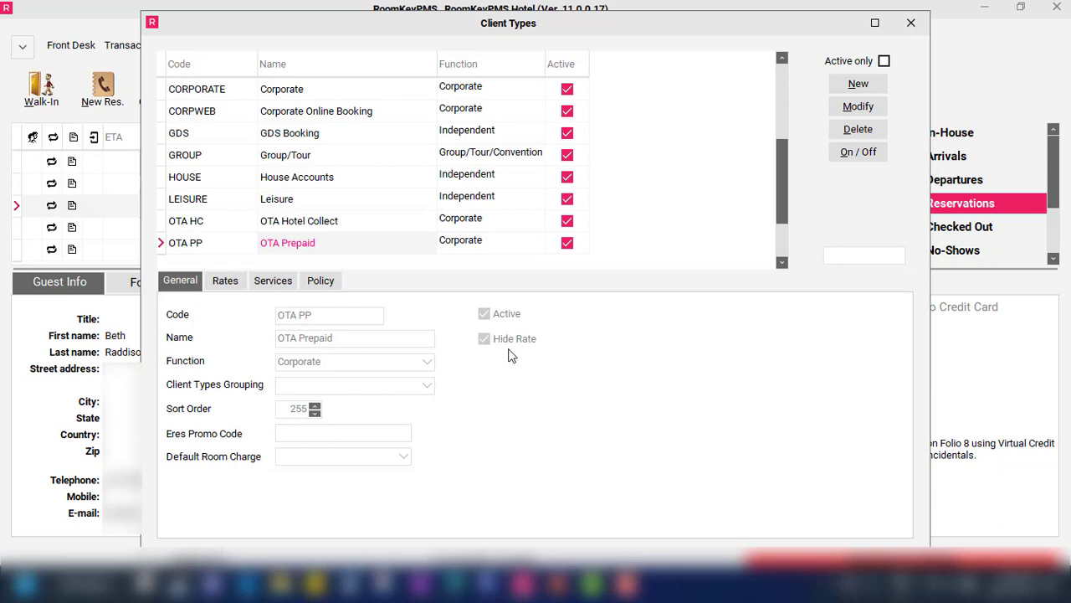
pyautogui.click(911, 24)
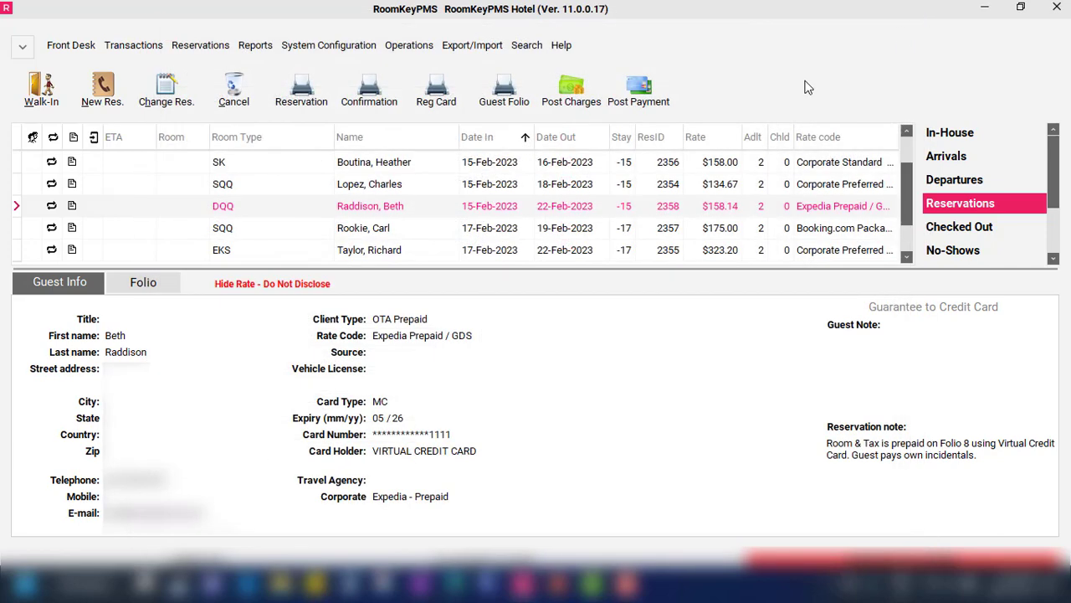
# Step: Select the Booking.com Package reservation, and examine the Expedia - Hotel Collect corporate account in edit mode, cancelling without changes
pyautogui.click(560, 236)
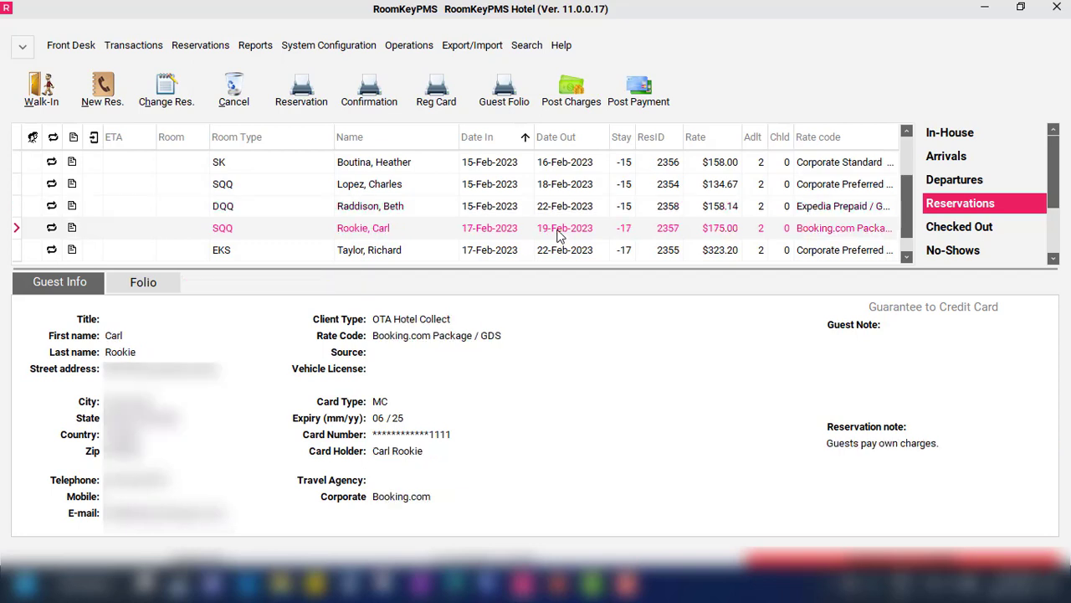
pyautogui.click(411, 51)
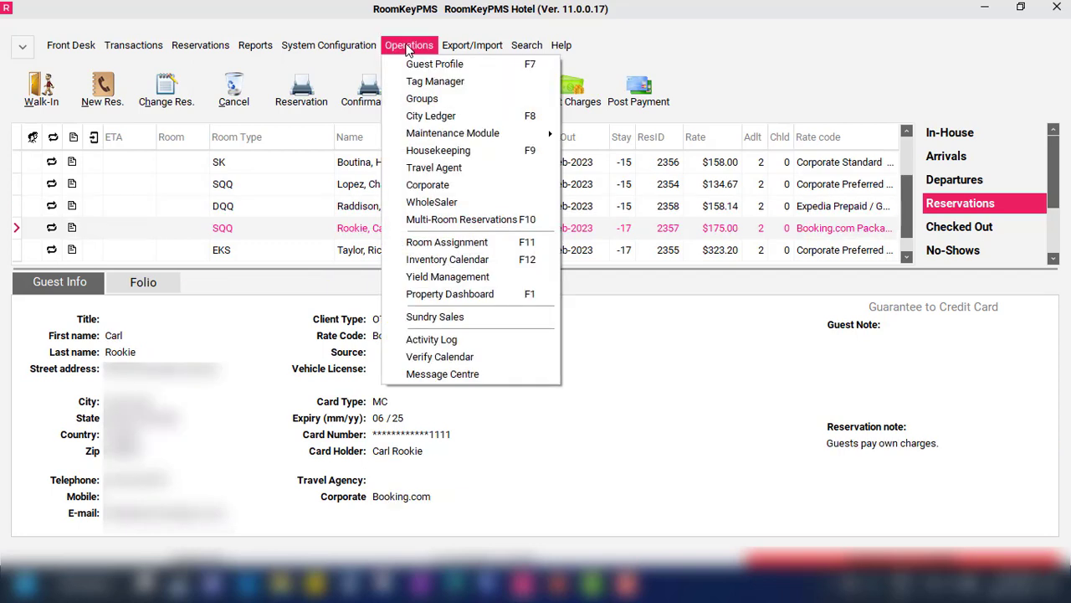
pyautogui.click(449, 185)
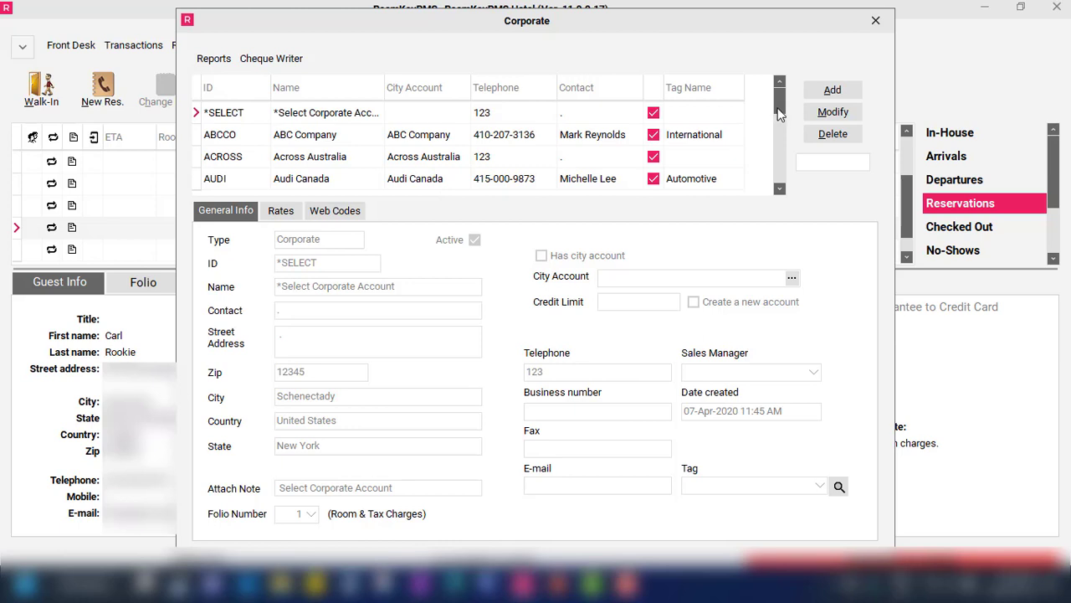
pyautogui.moveTo(773, 107); pyautogui.dragTo(770, 188)
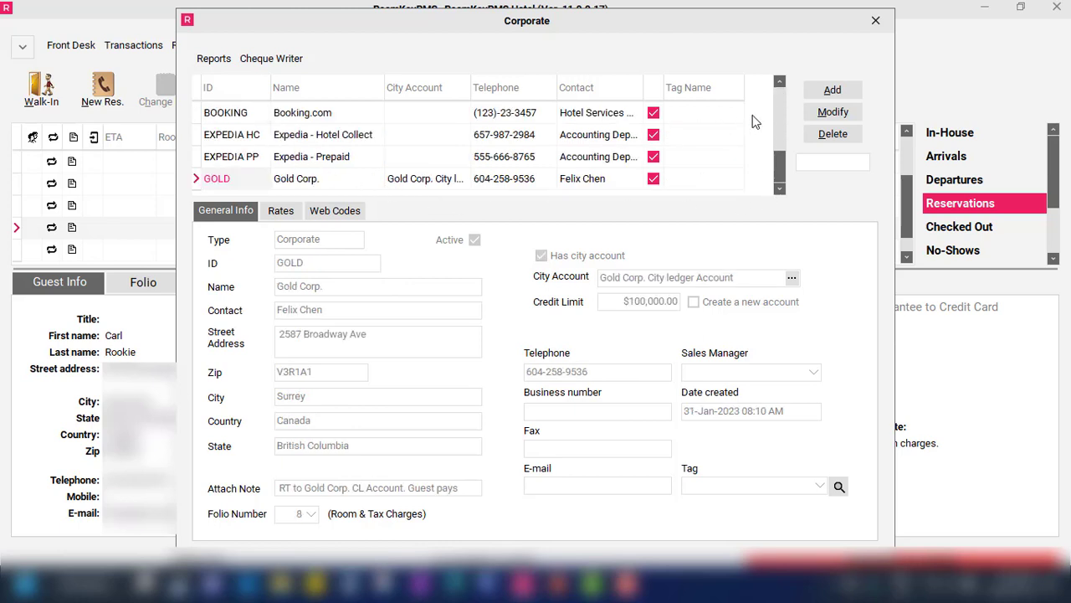
pyautogui.click(412, 140)
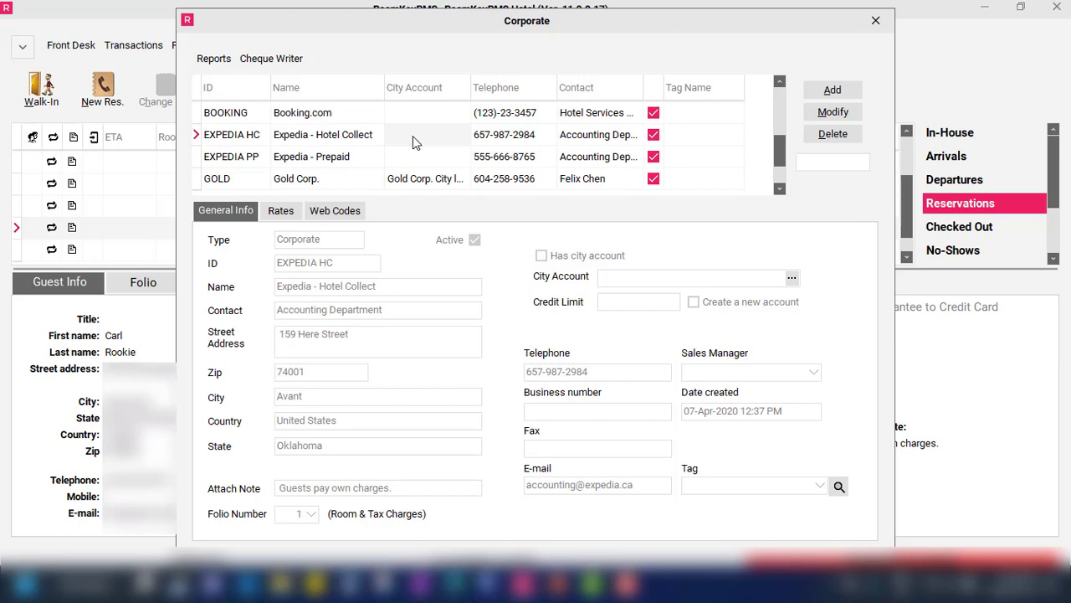
pyautogui.click(813, 113)
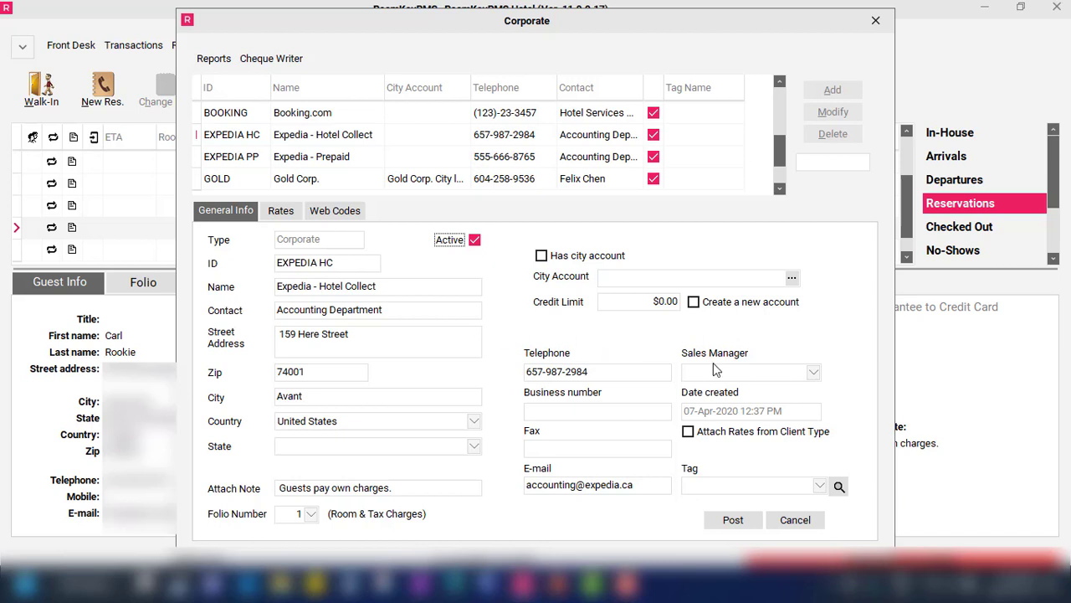
pyautogui.click(794, 522)
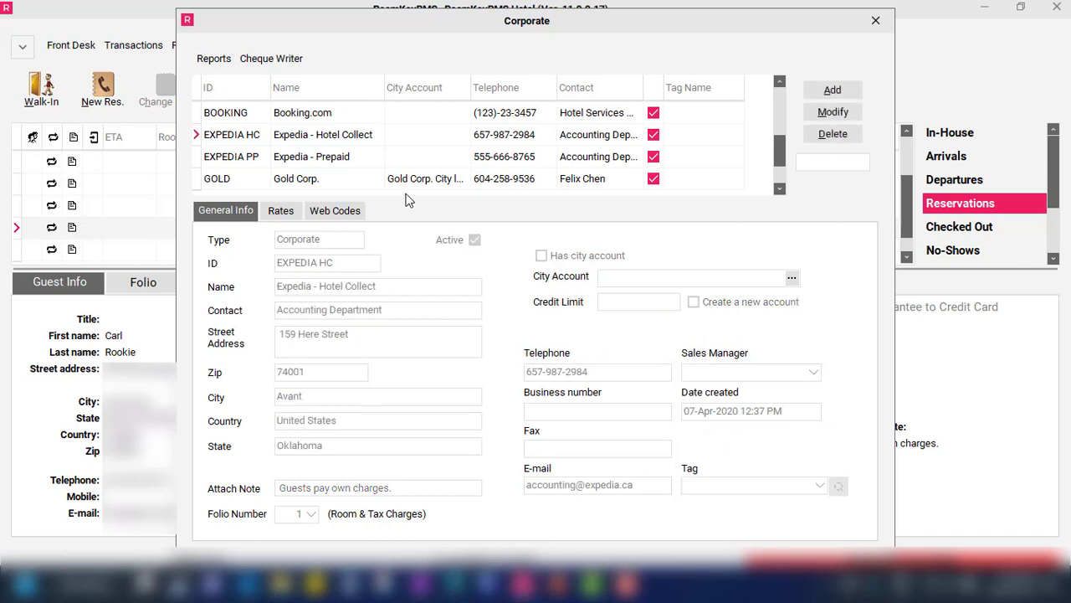
# Step: Examine the Expedia - Prepaid corporate account in edit mode, cancel without changes, and close the corporate accounts
pyautogui.click(250, 166)
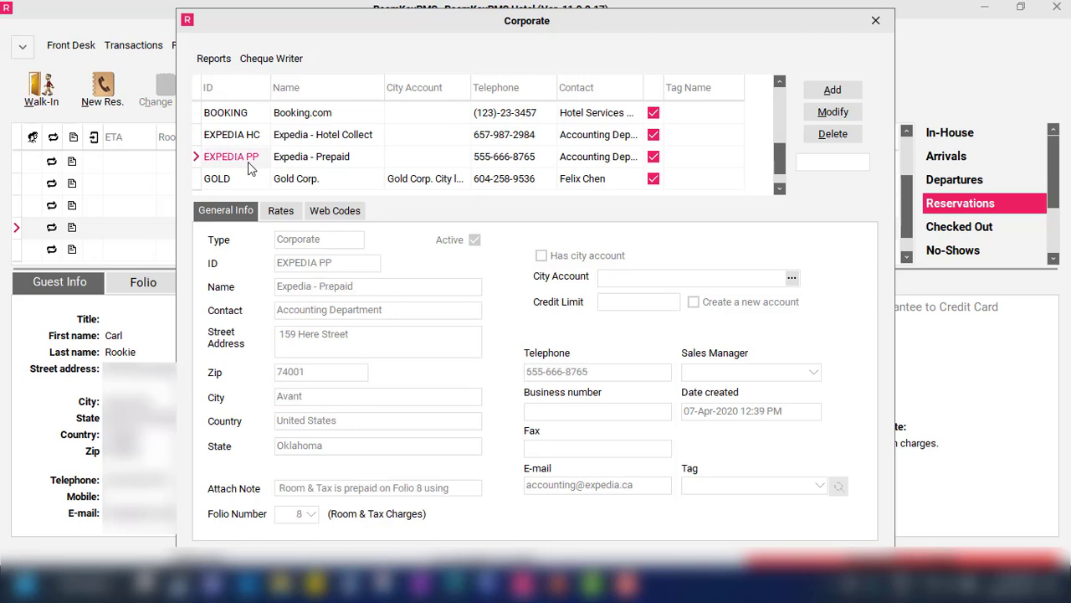
pyautogui.click(831, 112)
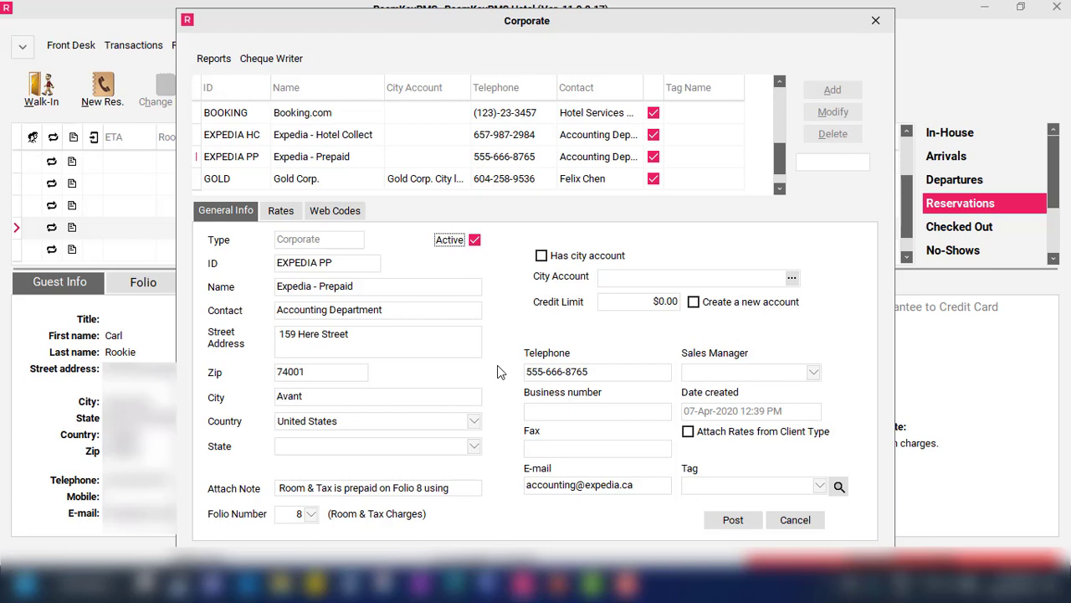
pyautogui.click(797, 520)
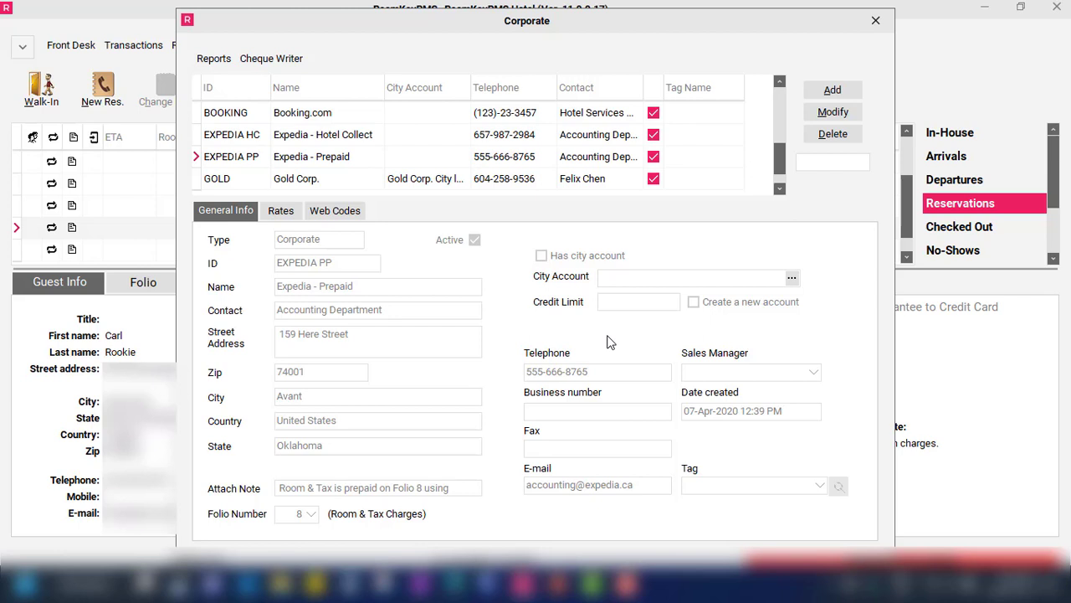
pyautogui.click(875, 21)
# Step: Review the corporates and client types assigned under GDS to the Expedia Hotel Collect rate in the Rate Wizard, and close the rate
pyautogui.click(301, 48)
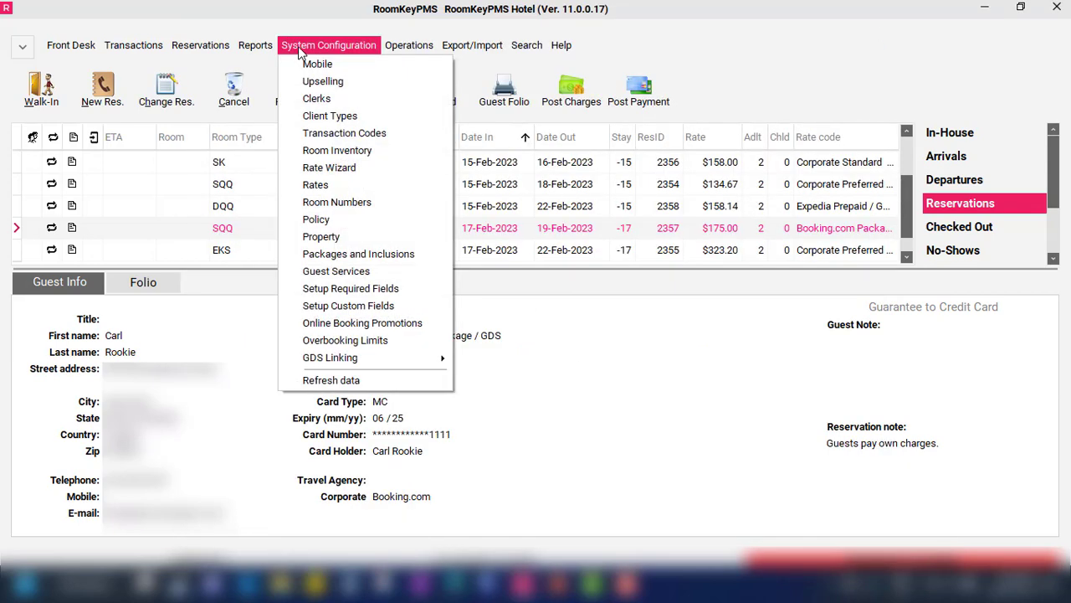
pyautogui.click(330, 172)
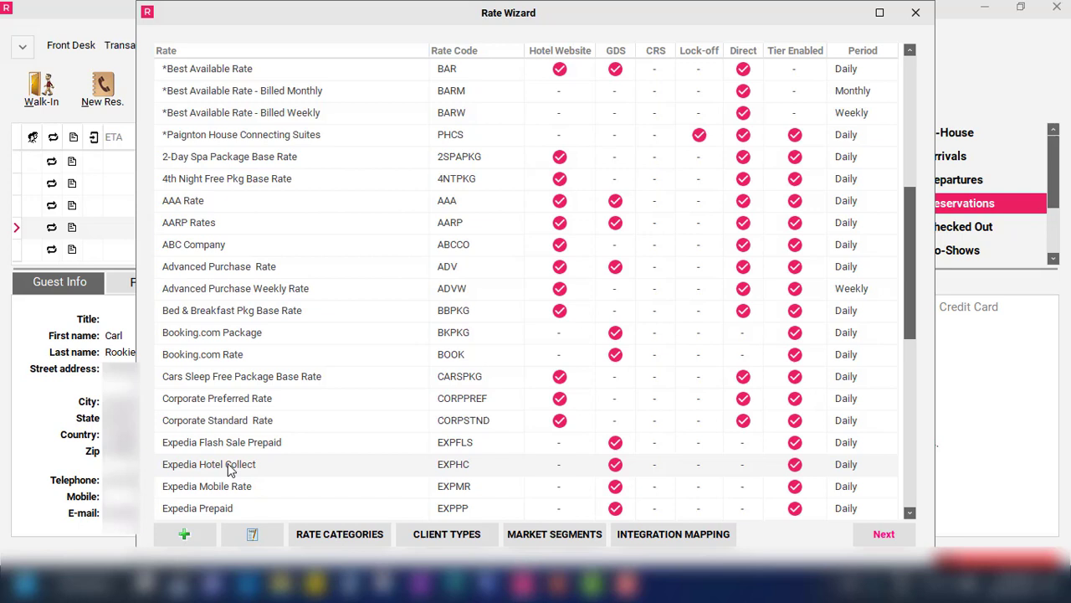
pyautogui.click(272, 540)
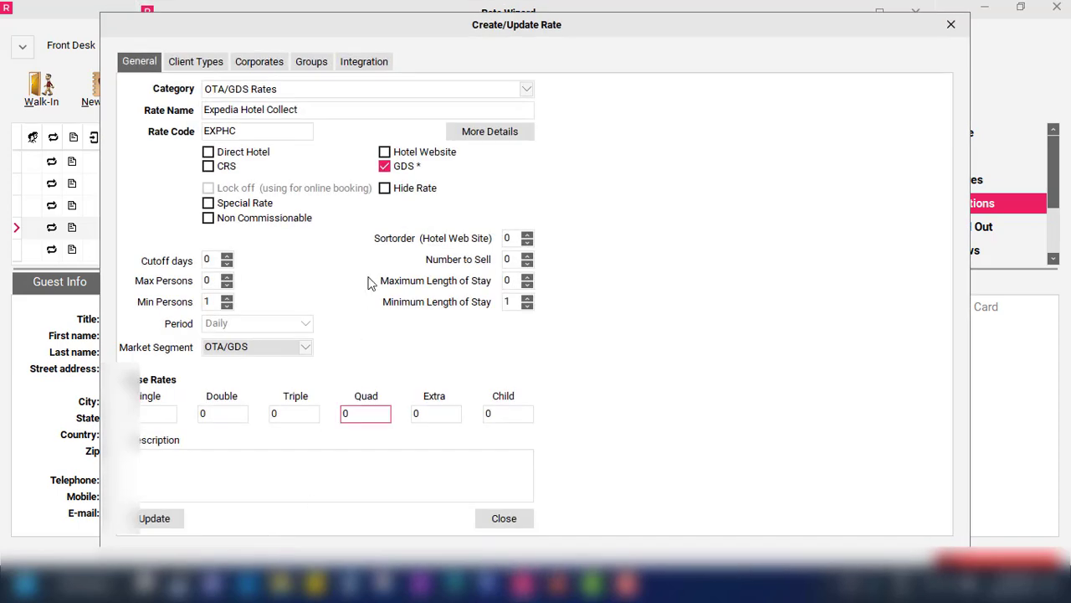
pyautogui.click(271, 65)
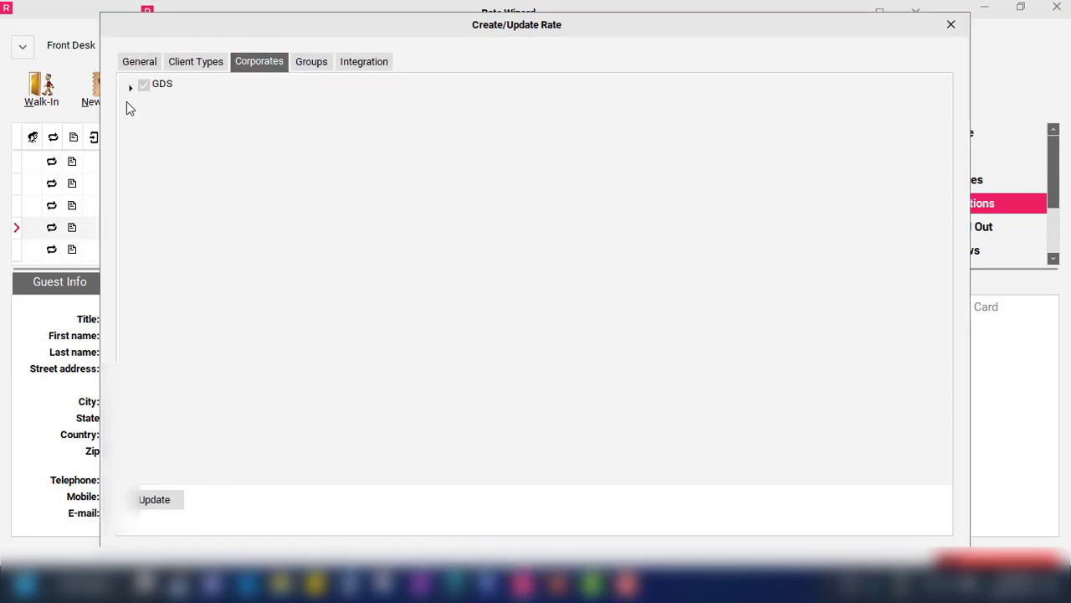
pyautogui.click(130, 86)
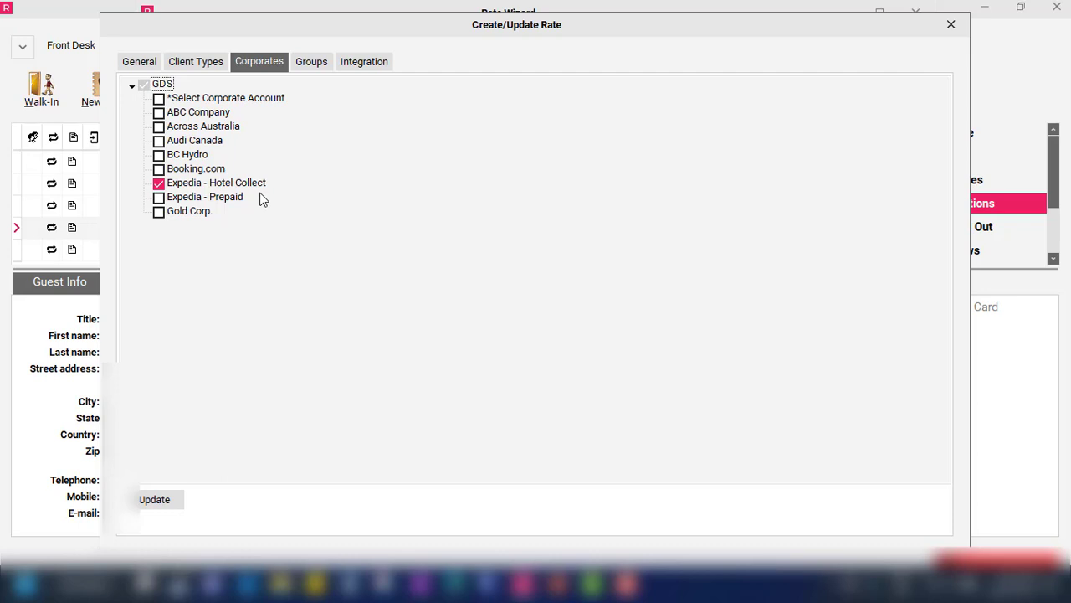
pyautogui.click(197, 67)
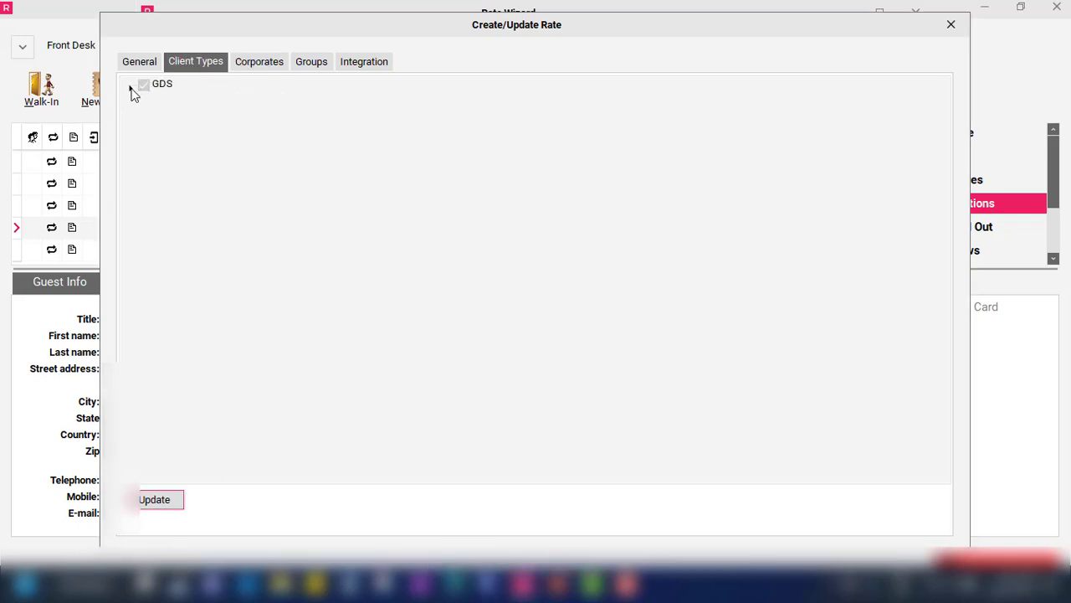
pyautogui.click(132, 87)
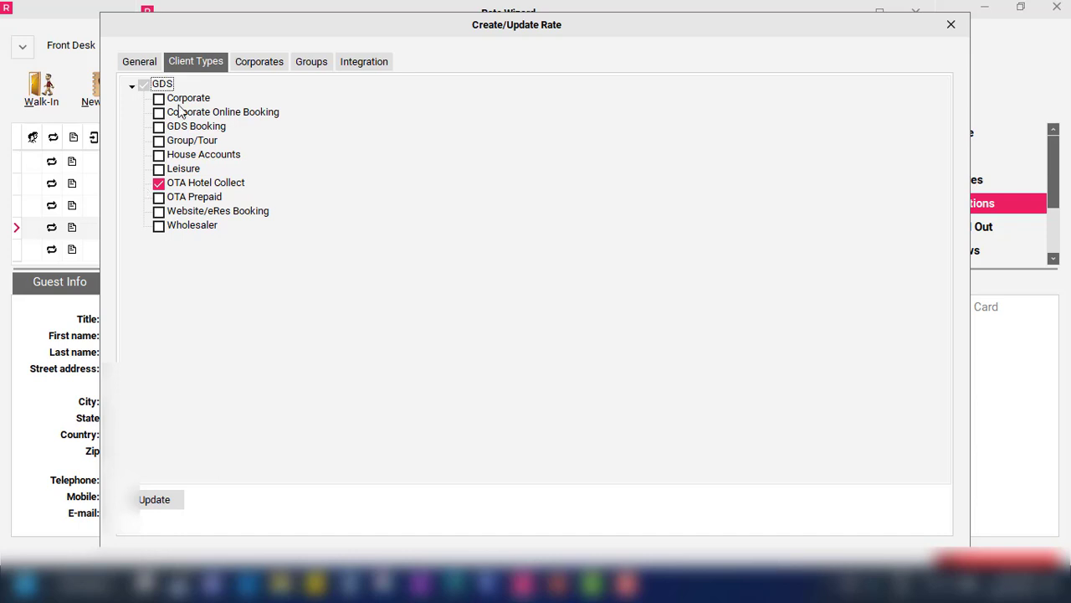
pyautogui.click(244, 67)
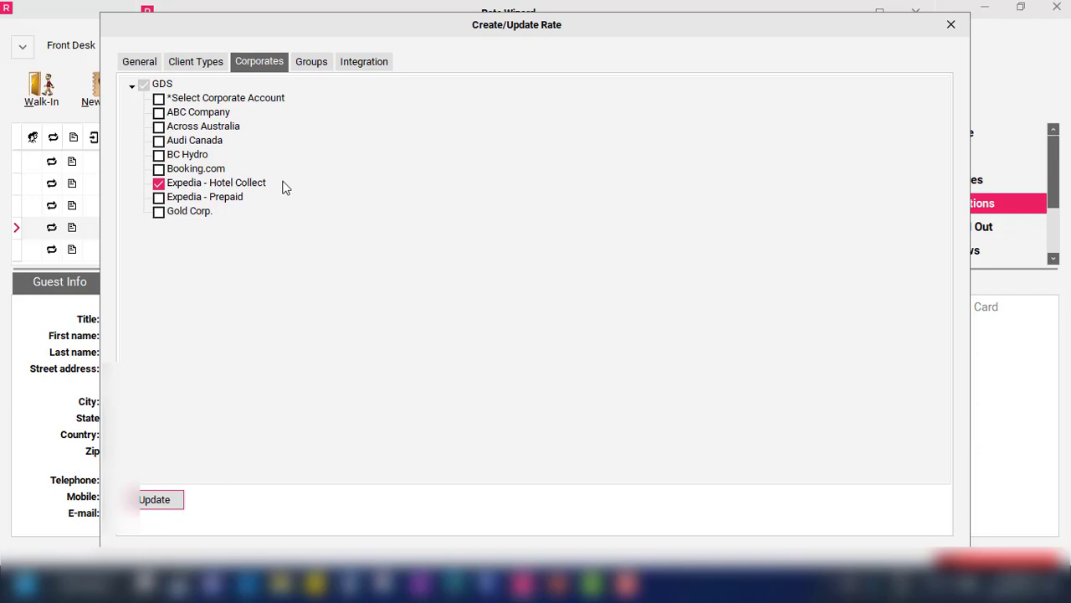
pyautogui.click(951, 24)
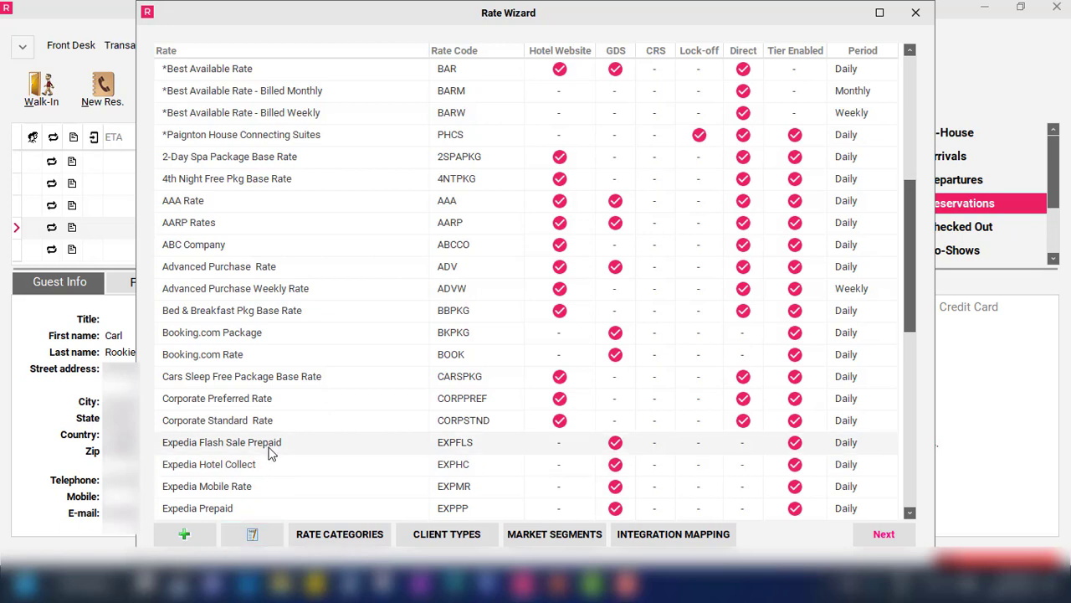
# Step: Review the corporates and client types assigned under GDS to the Expedia Flash Sale Prepaid rate
pyautogui.click(272, 538)
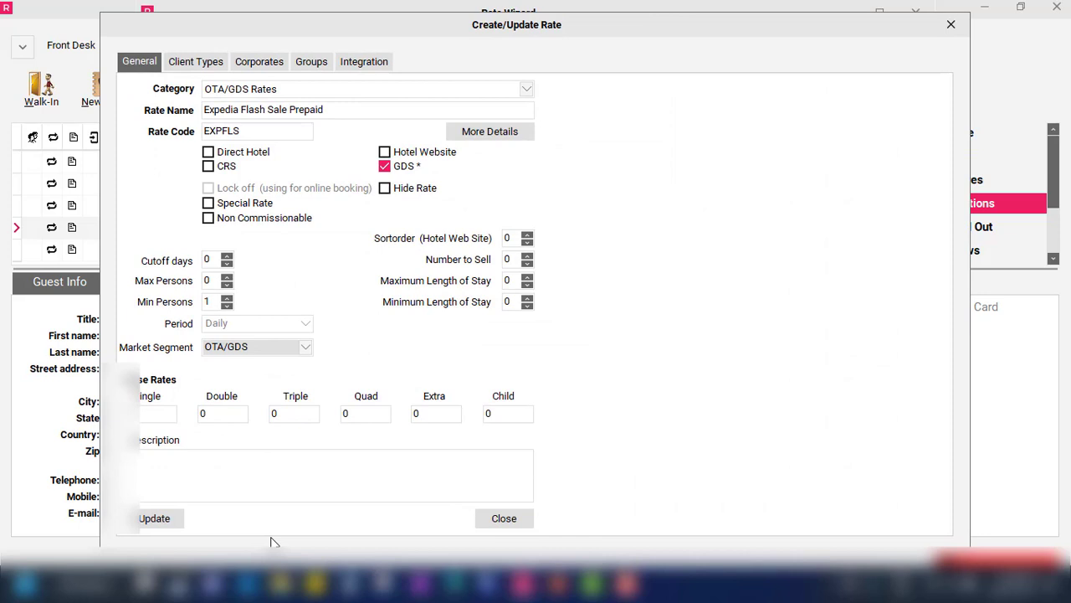
pyautogui.click(270, 68)
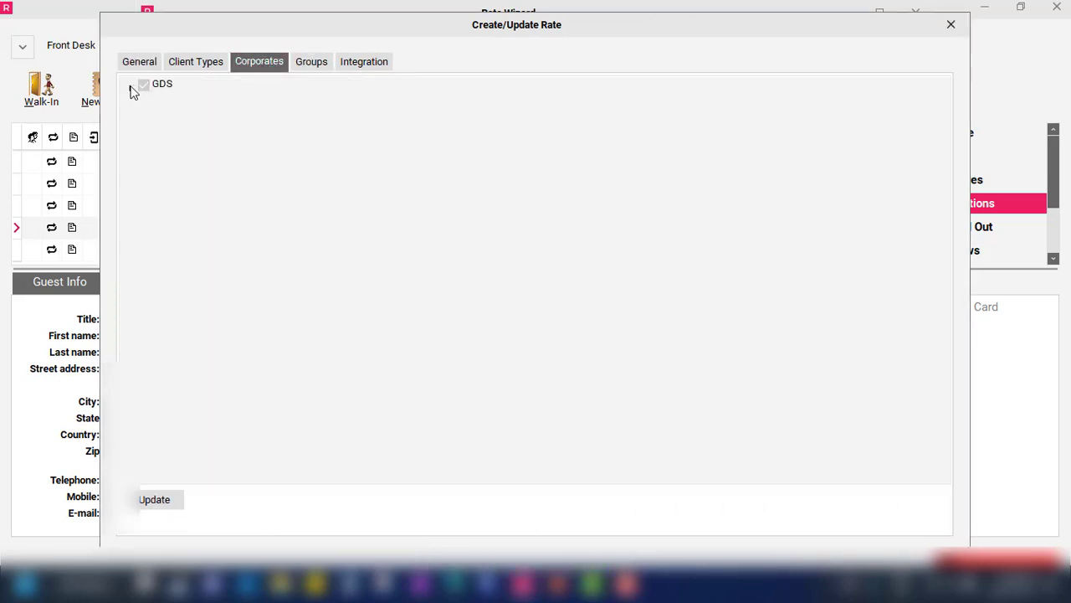
pyautogui.click(132, 87)
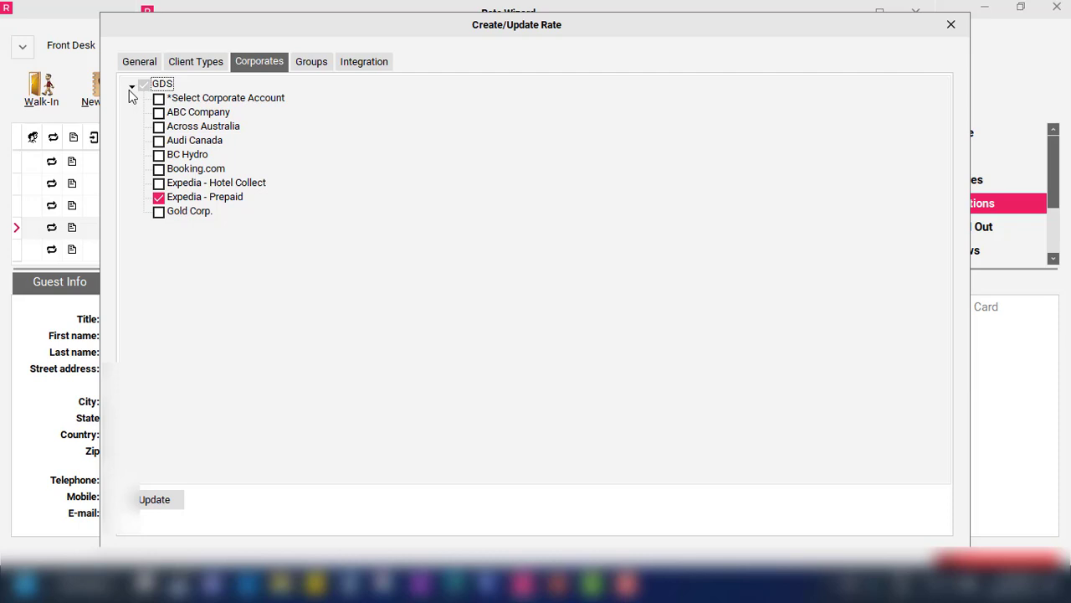
pyautogui.click(186, 74)
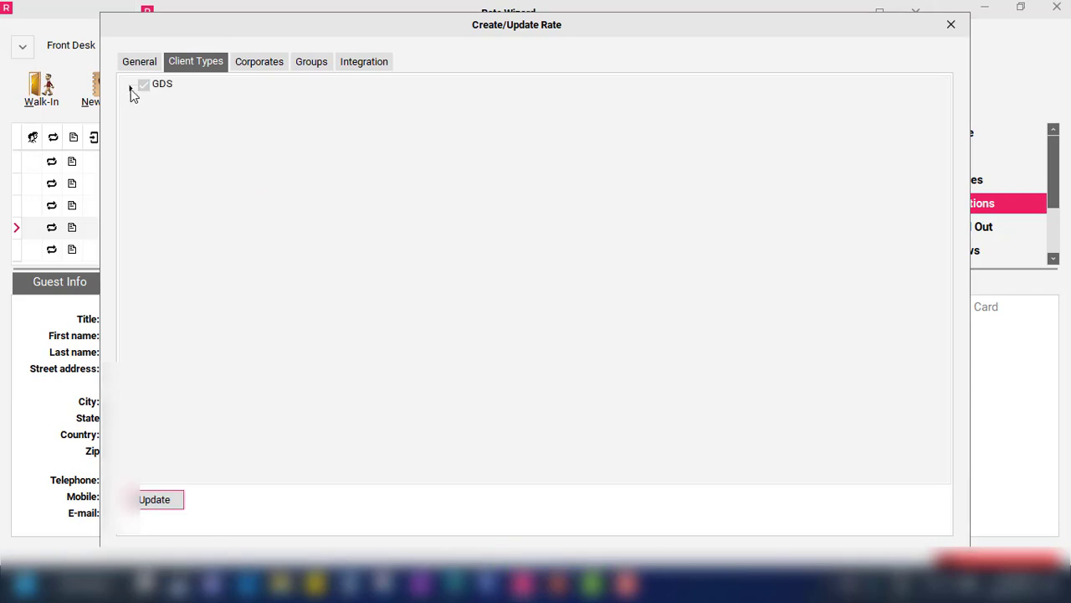
pyautogui.click(130, 88)
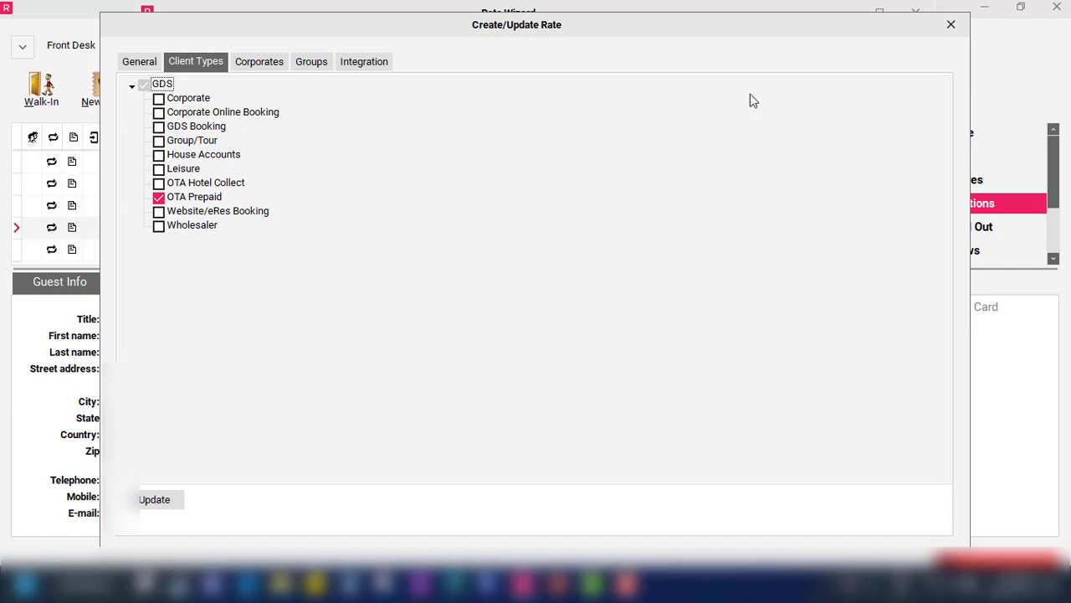
# Step: Close the Expedia Flash Sale Prepaid rate without changes and exit the Rate Wizard
pyautogui.click(954, 25)
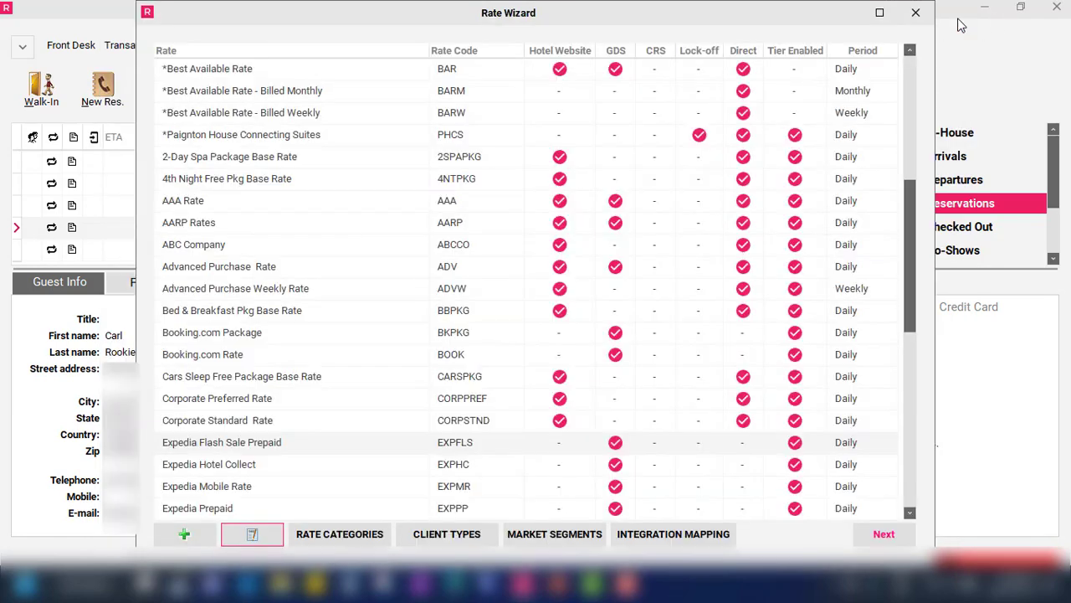
pyautogui.click(926, 23)
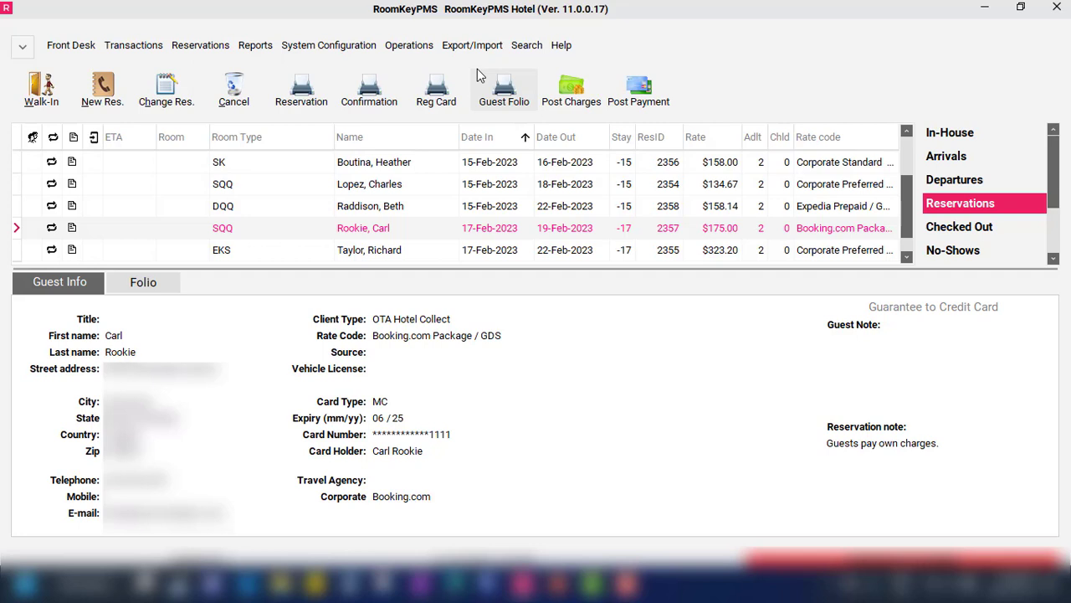
# Step: Start a new reservation with client type OTA HC and Expedia - Hotel Collect as the company
pyautogui.click(104, 86)
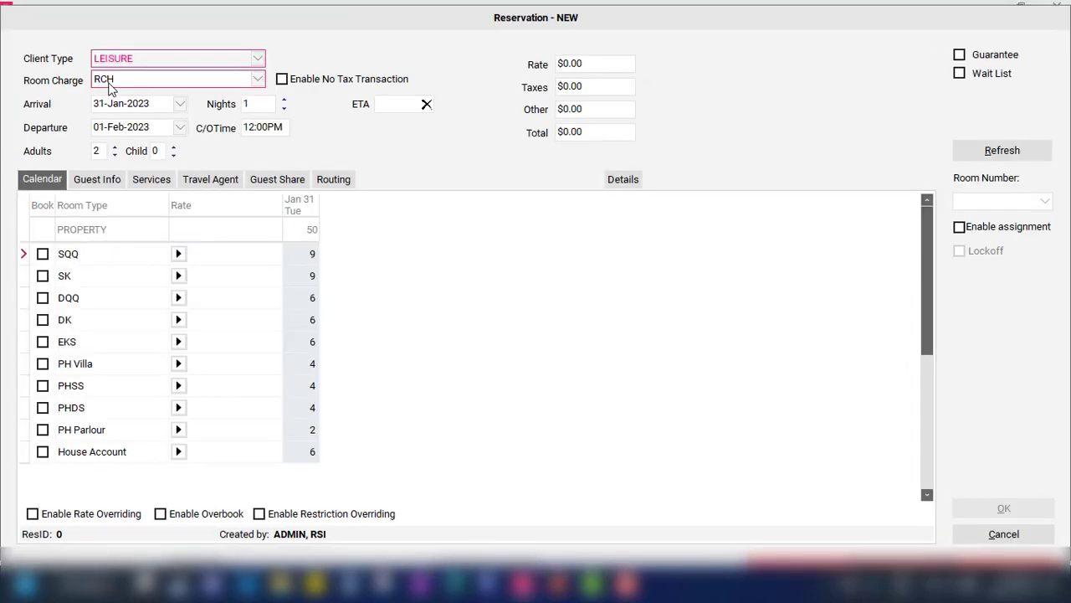
pyautogui.click(152, 60)
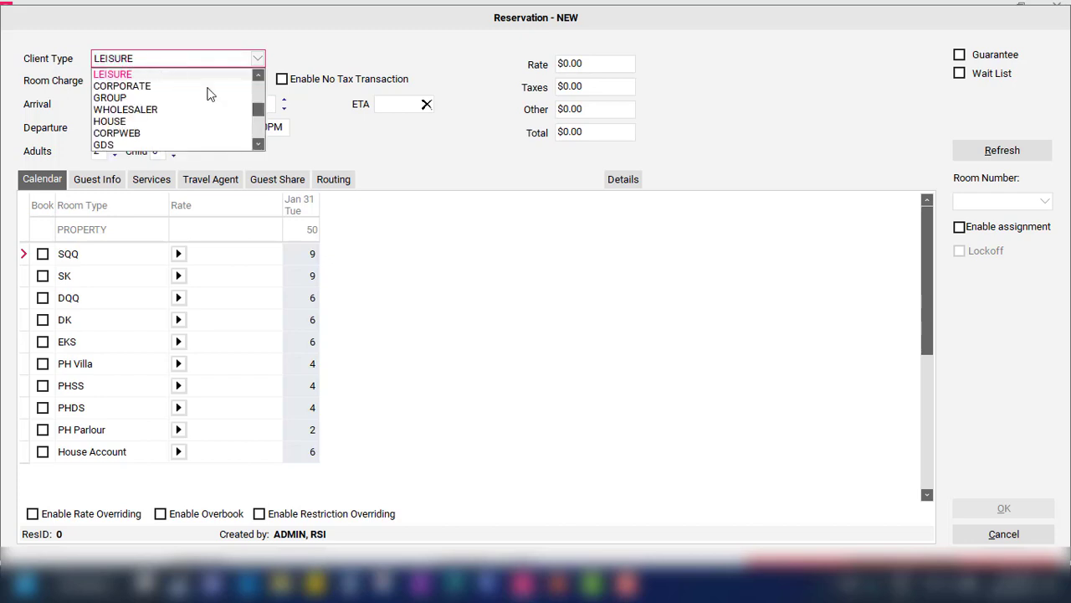
pyautogui.click(259, 145)
pyautogui.click(259, 145)
pyautogui.click(259, 144)
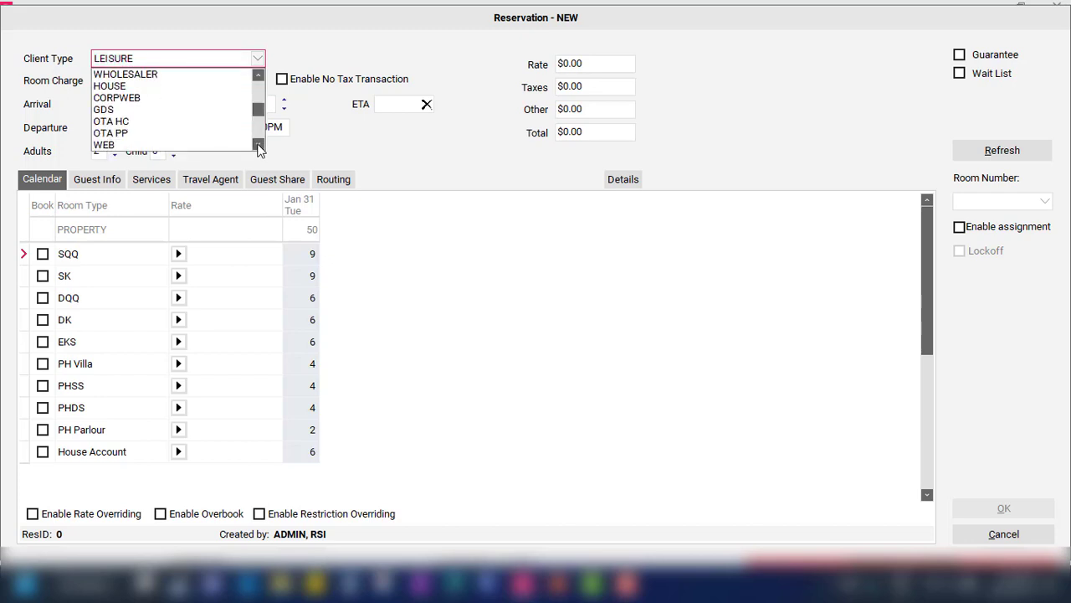
pyautogui.click(123, 122)
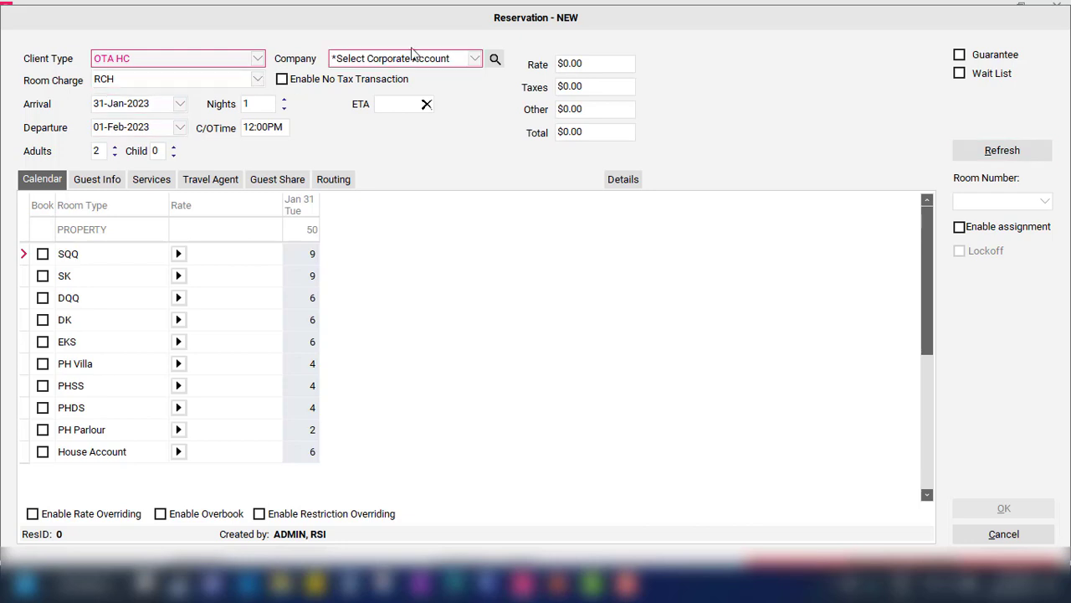
pyautogui.click(475, 61)
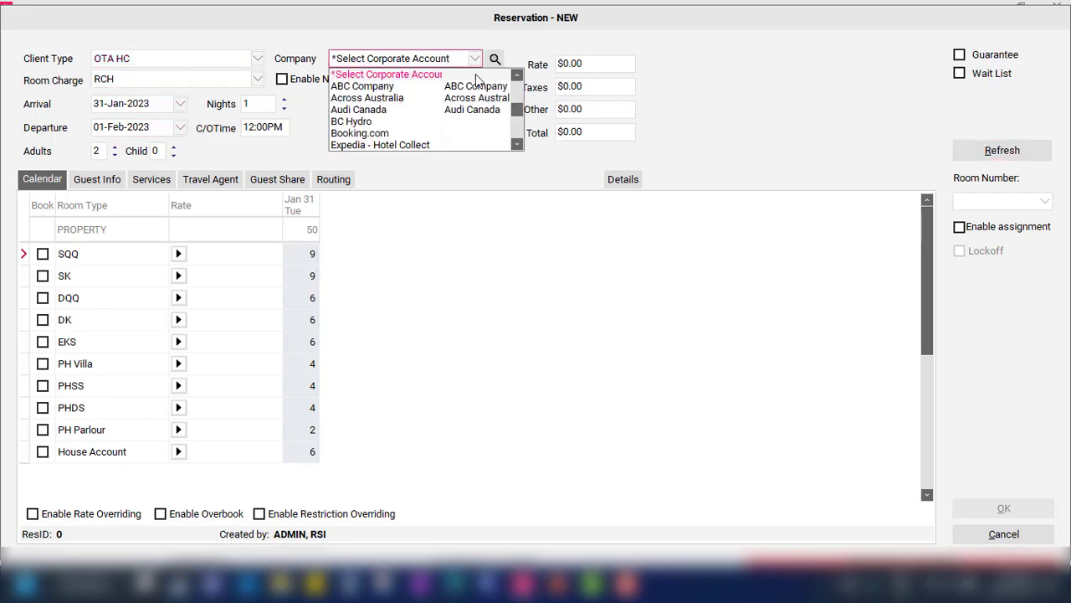
pyautogui.click(400, 146)
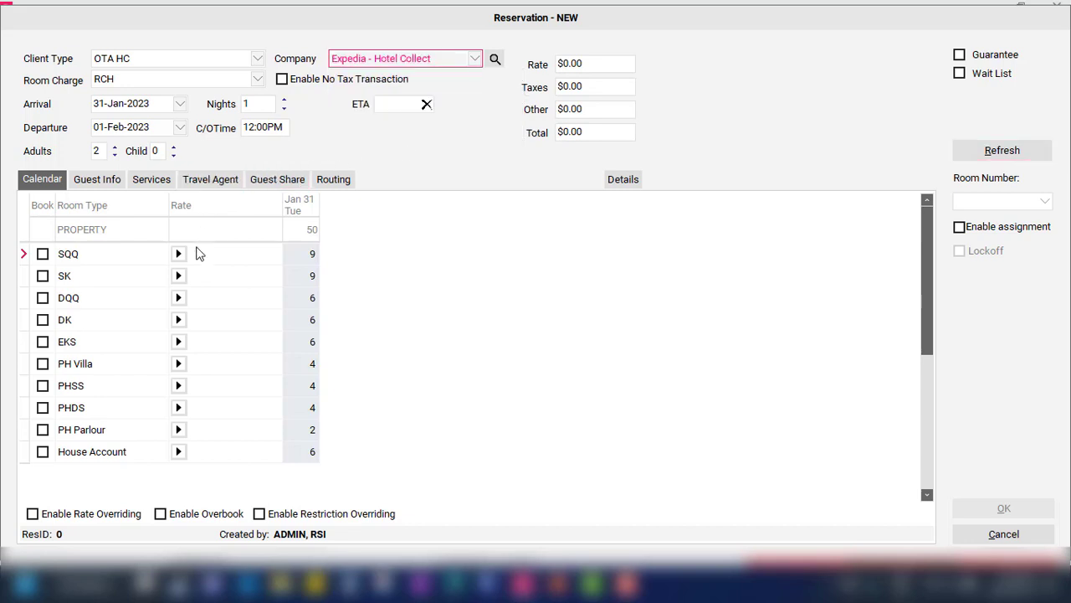
# Step: Assign the Expedia Hotel Collect / GDS rate to the SQQ room type and book that room type
pyautogui.click(190, 298)
pyautogui.click(188, 259)
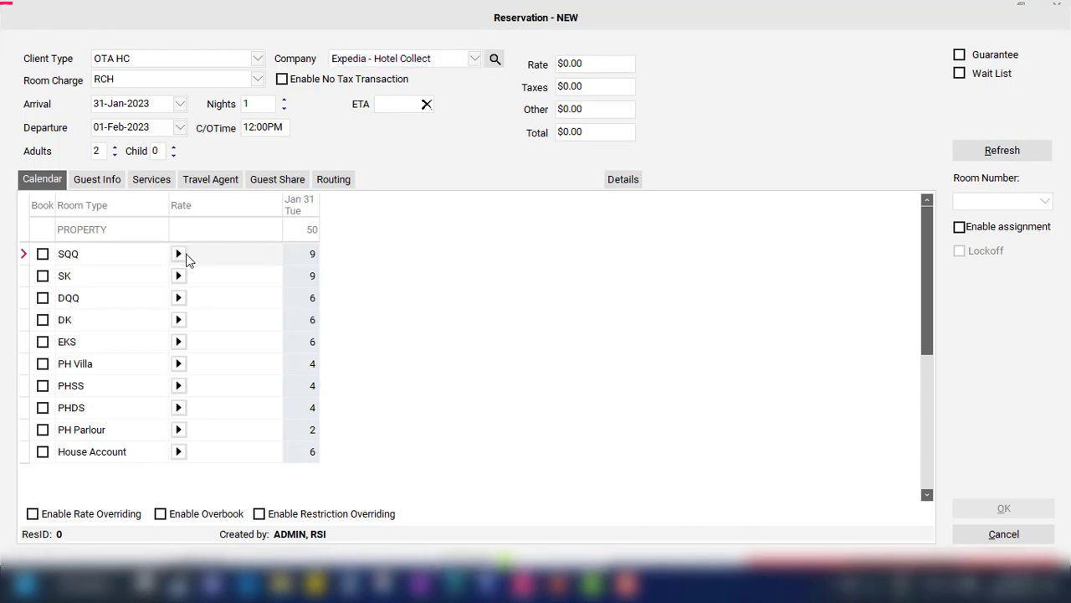
pyautogui.click(185, 259)
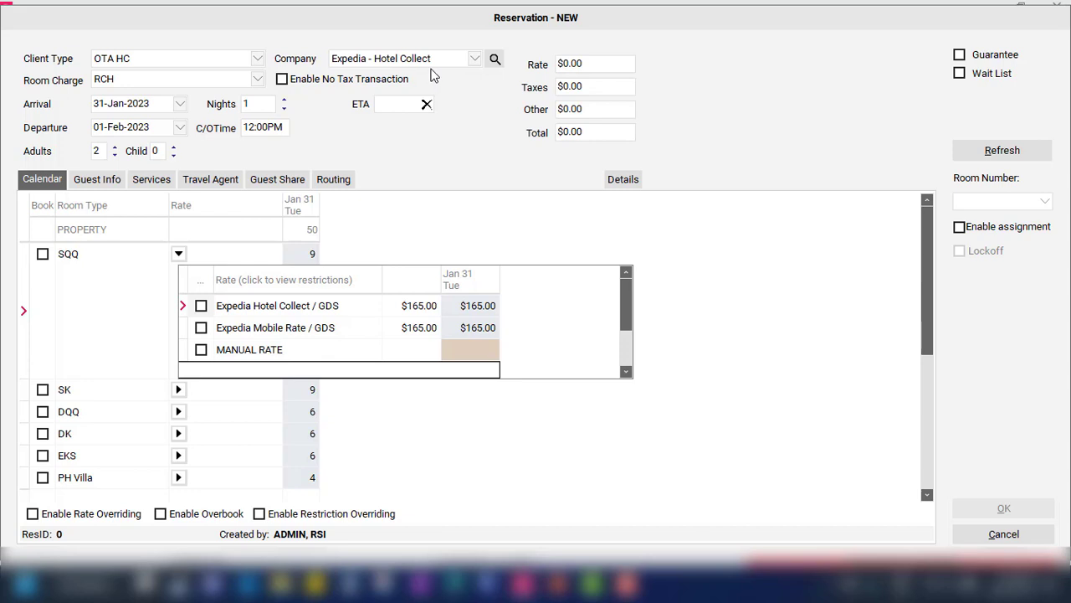
pyautogui.click(201, 306)
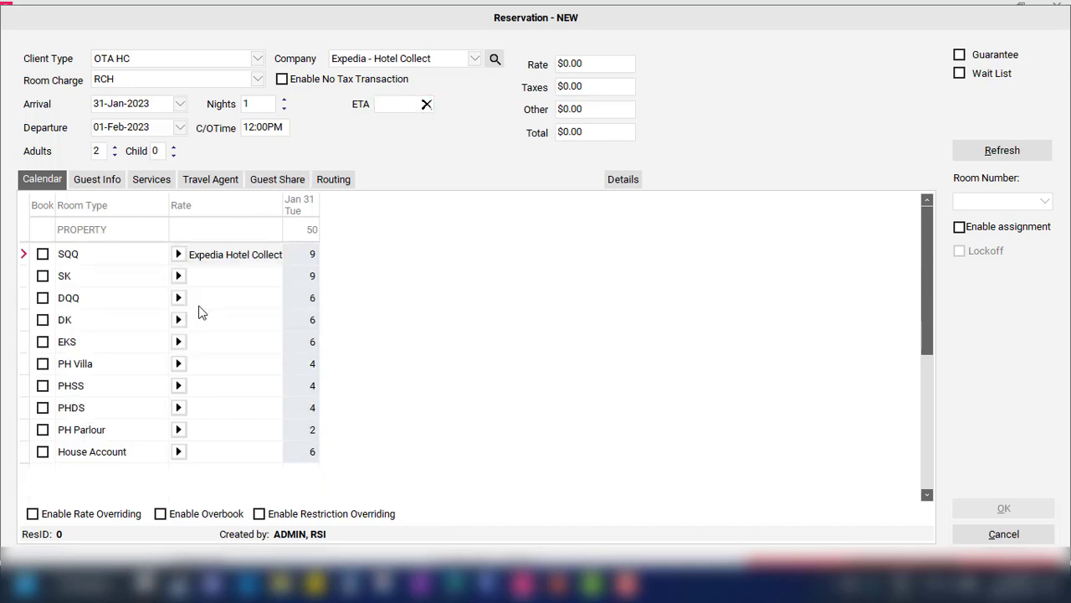
pyautogui.click(43, 255)
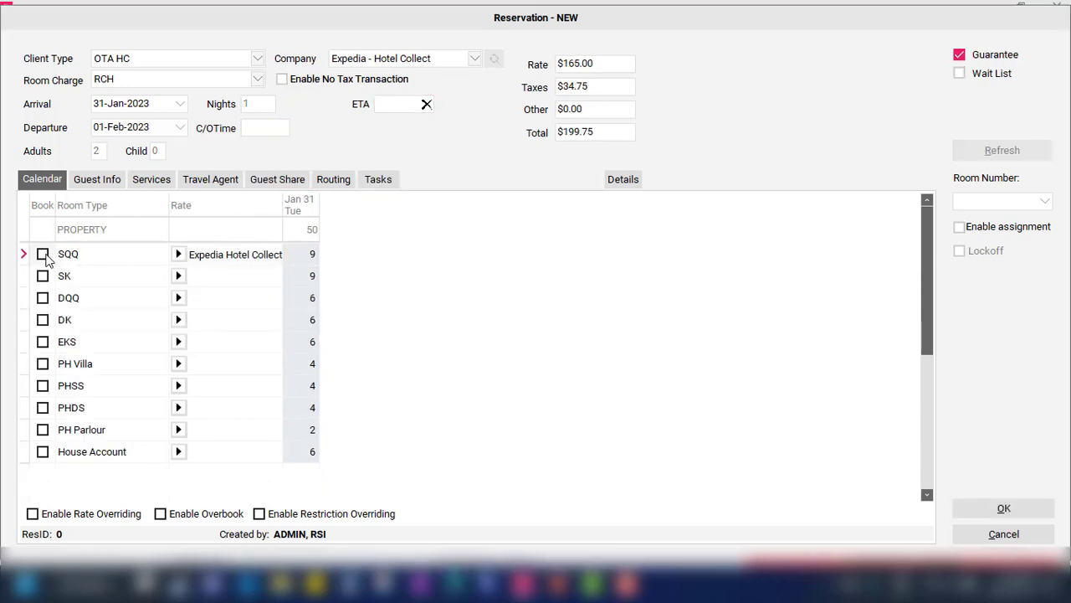
# Step: Examine the reservation note in the new reservation's guest information
pyautogui.click(114, 184)
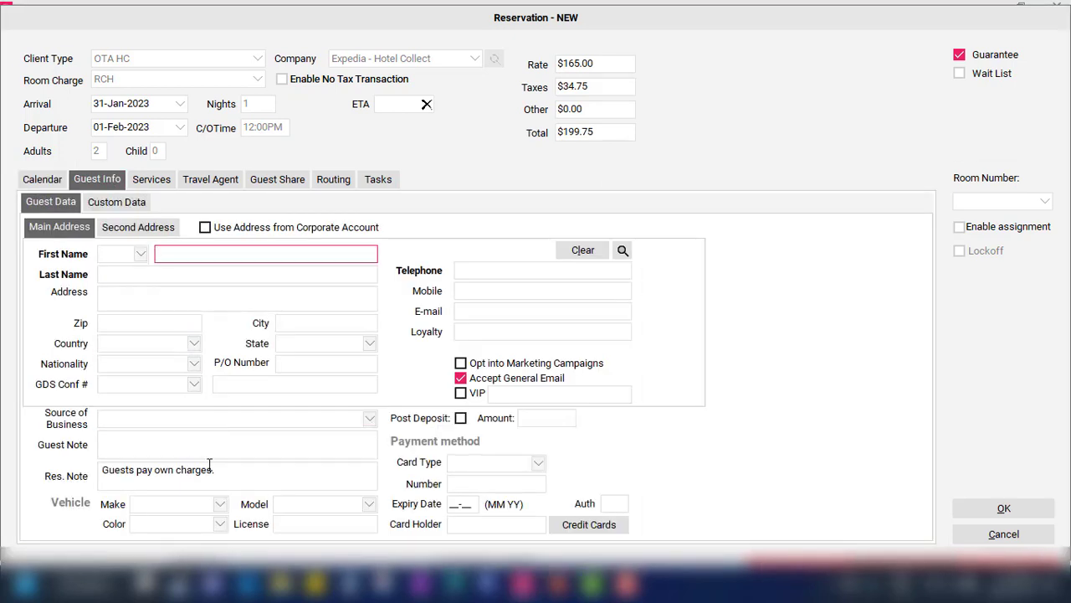
pyautogui.moveTo(226, 470); pyautogui.dragTo(93, 469)
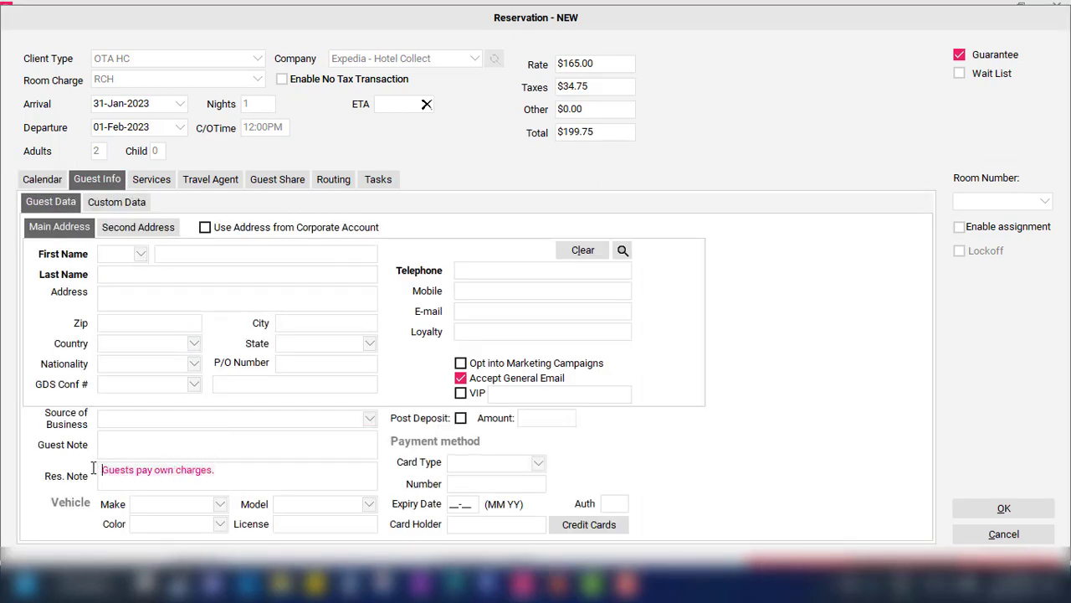